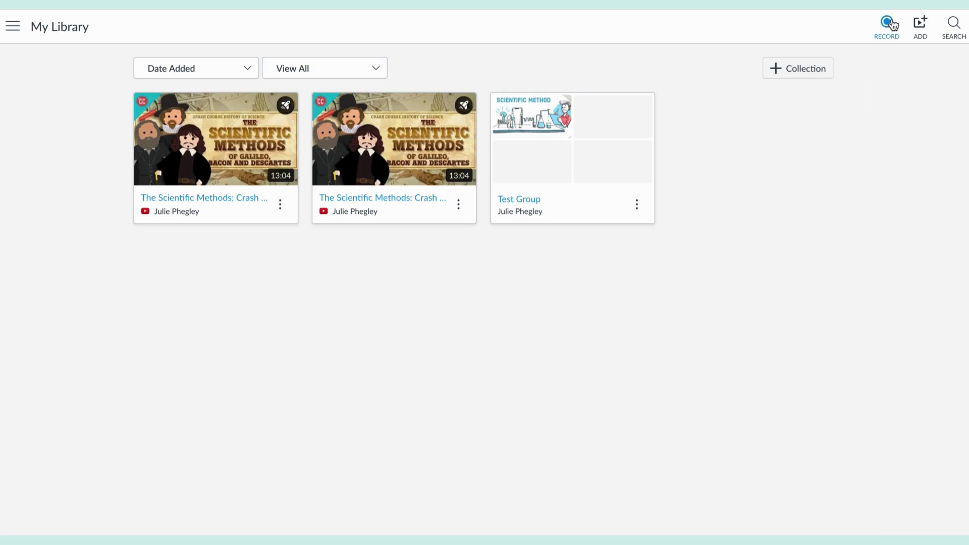
Step: Add the YouTube video "How to Editing/Annotate a PDF in Canvas (For FREE)" to My Library by pasting its URL
click(921, 23)
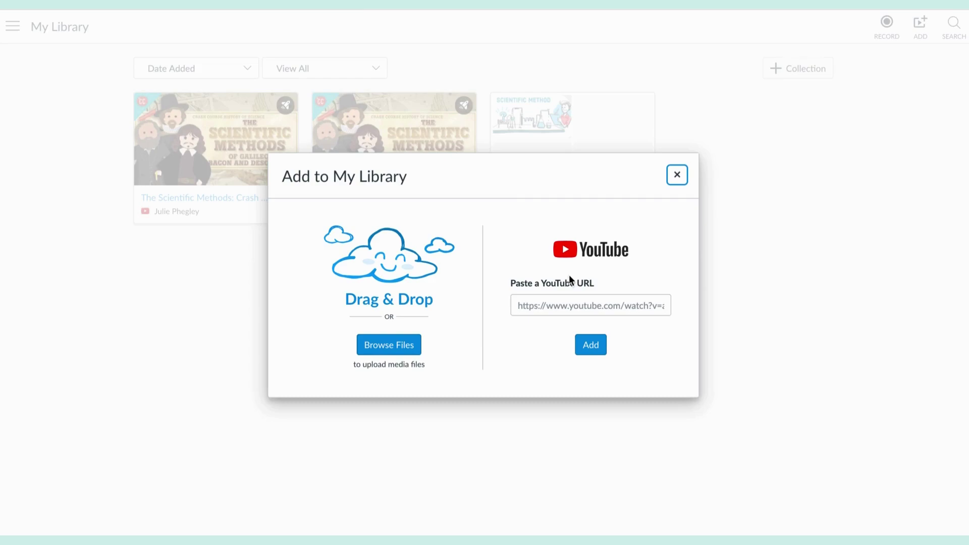
click(567, 306)
key(ctrl+v)
click(589, 345)
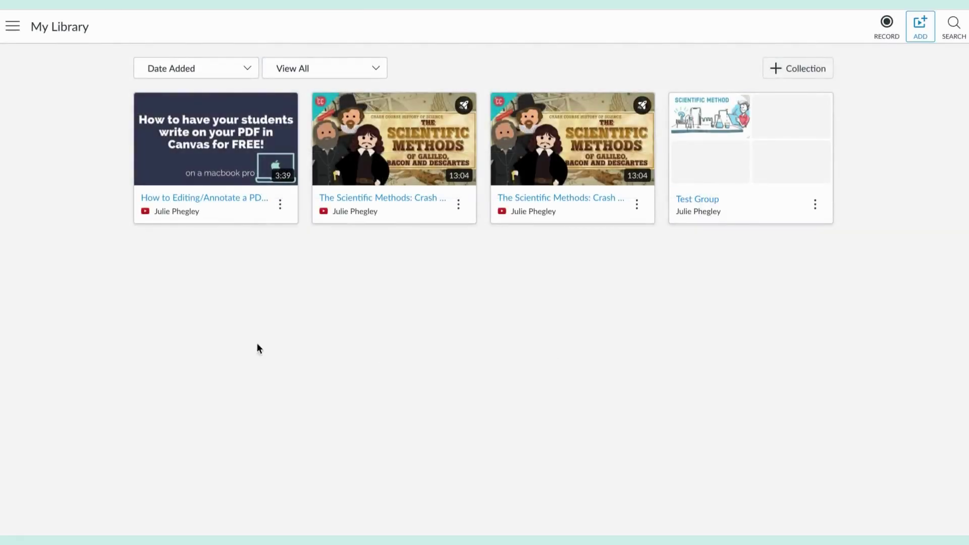
Step: Create a video quiz titled "Sample Quiz" from the new PDF annotation video, hide question markers from students, and check the quiz settings
click(280, 206)
click(298, 122)
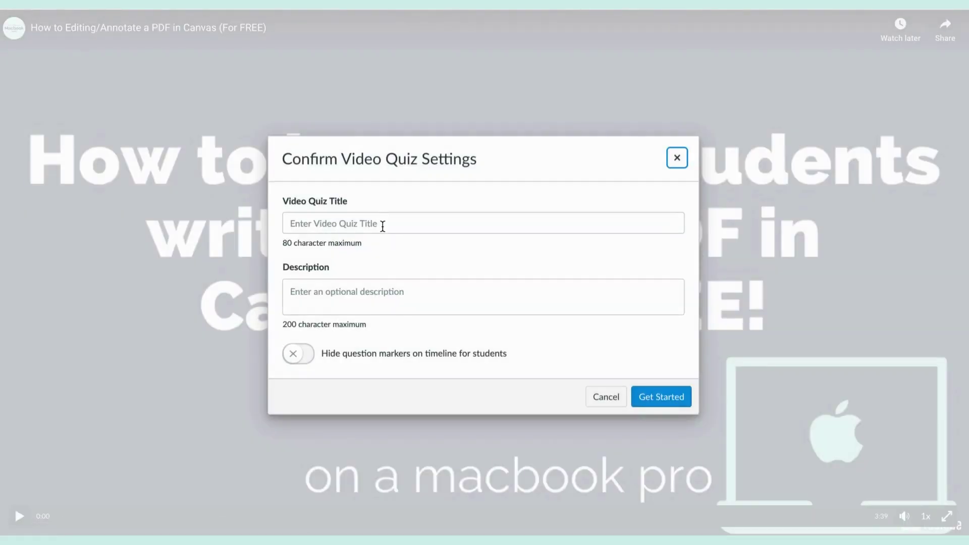
click(383, 225)
text(S)
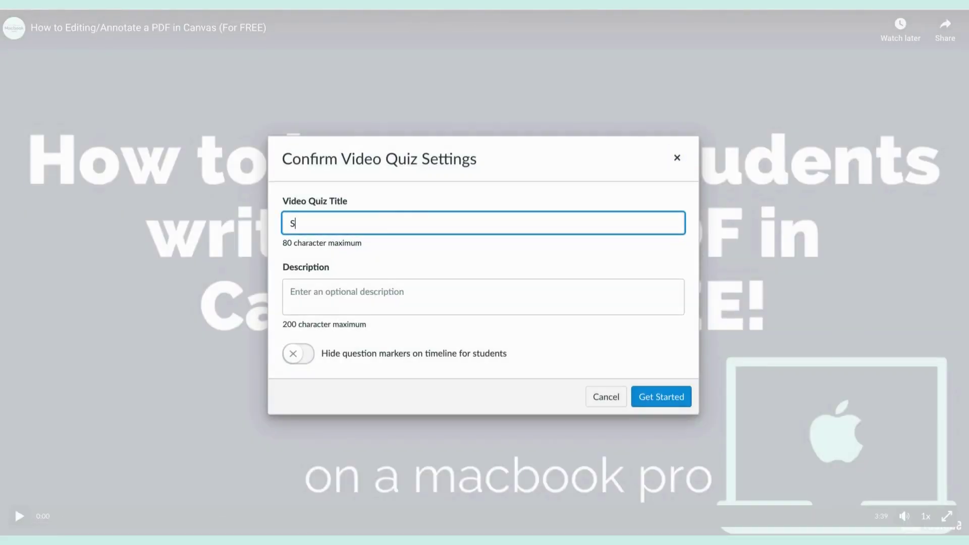
text(ample Quiz)
click(397, 288)
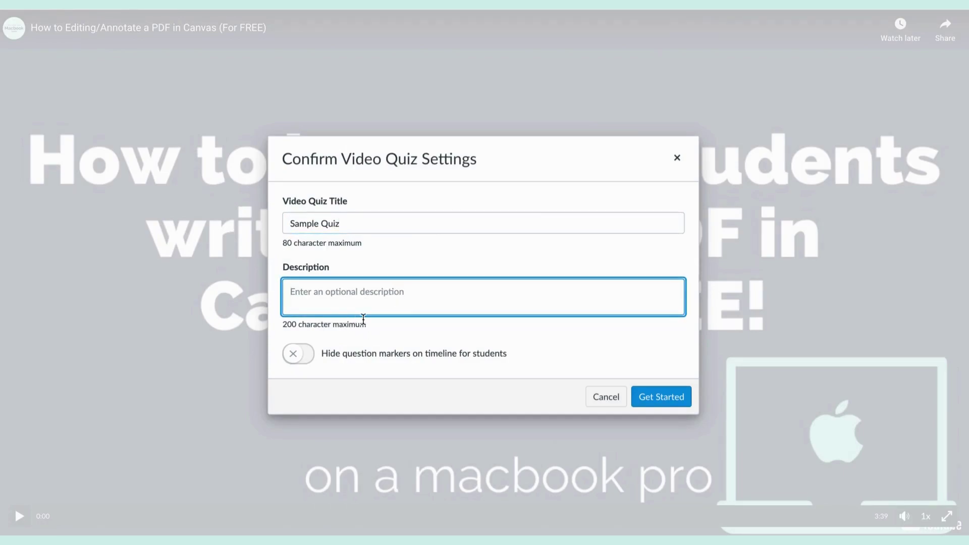
click(305, 352)
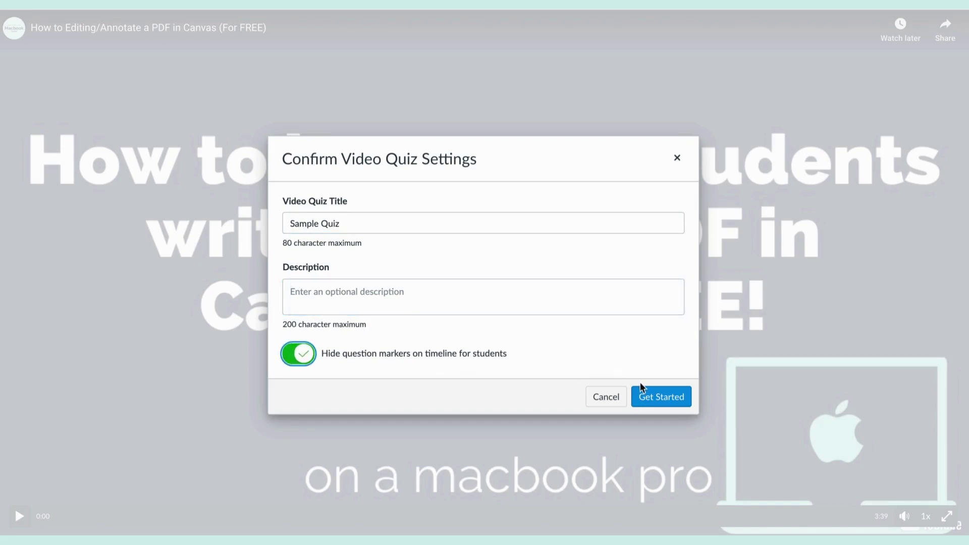
click(654, 397)
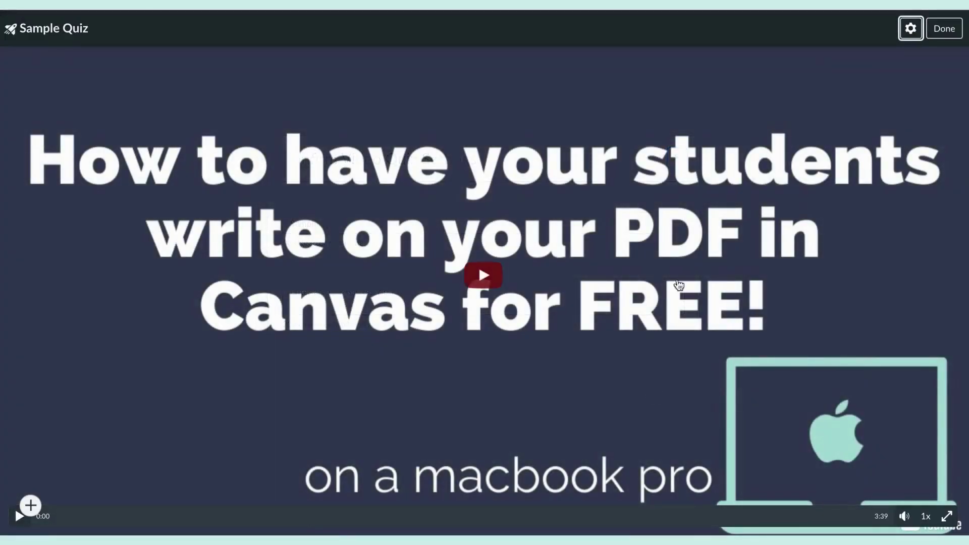
click(915, 34)
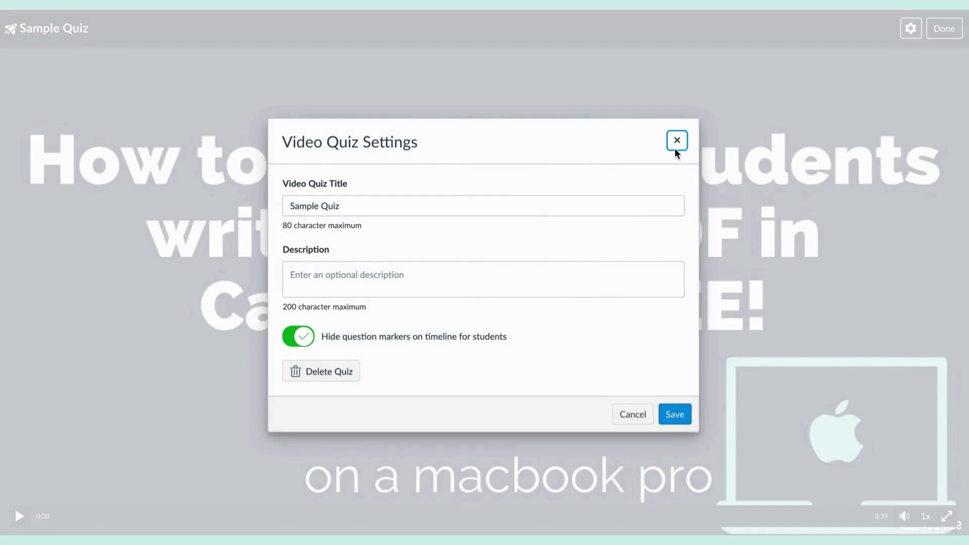
click(676, 146)
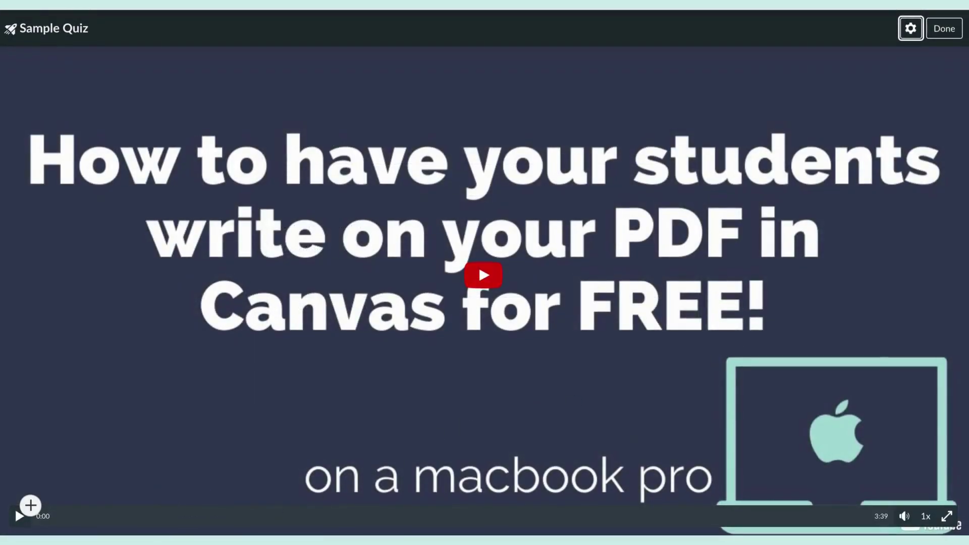
Step: Play the quiz video, pause it at 0:05, and add a True or False question at that point
click(47, 514)
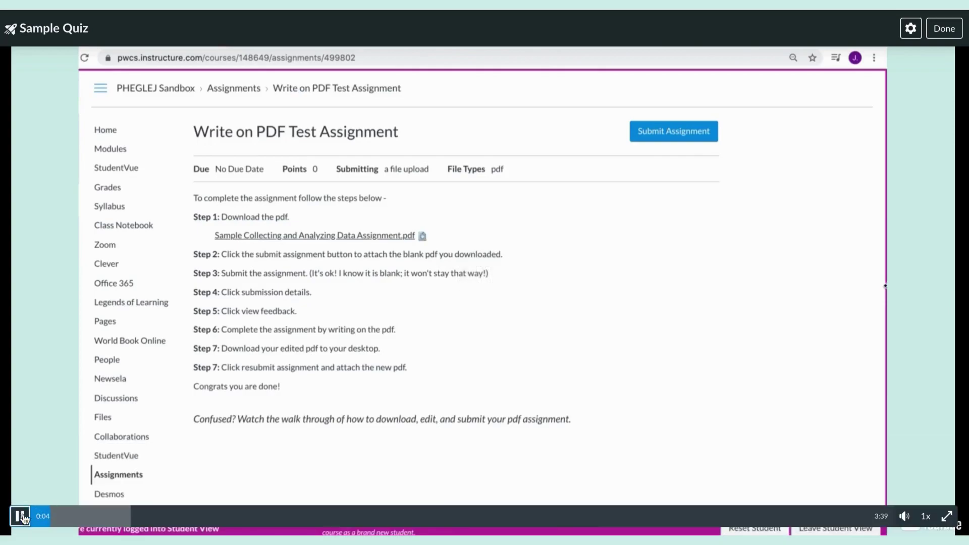
click(20, 516)
click(50, 506)
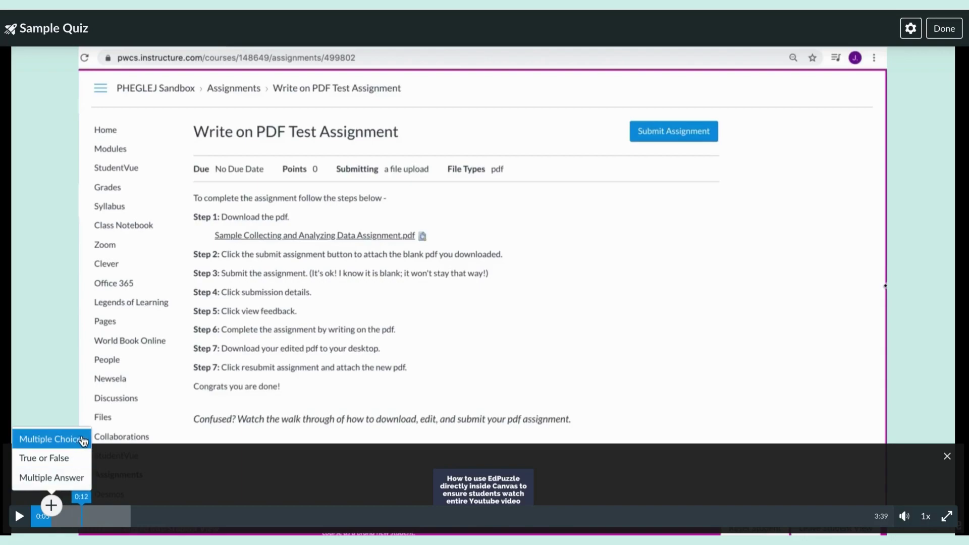
click(81, 458)
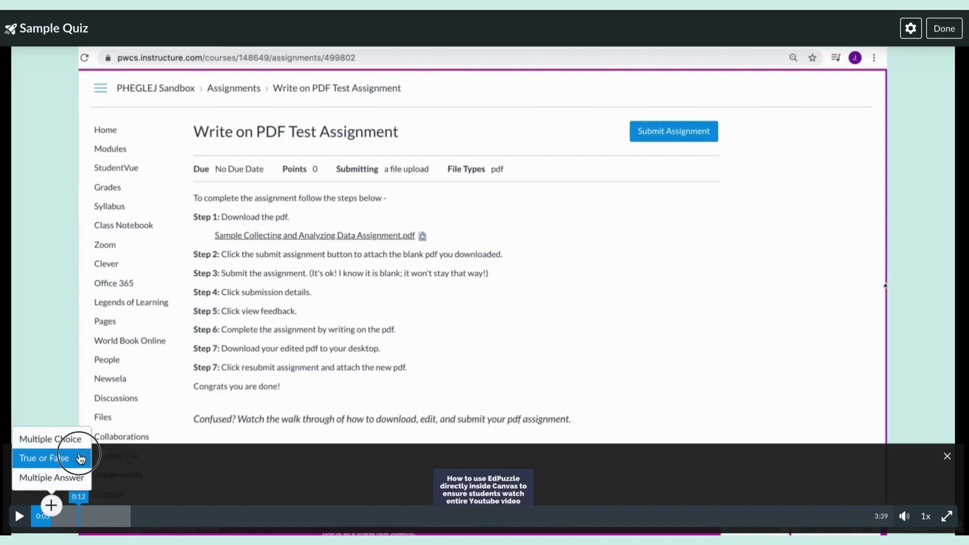
Step: Enter the question "Did I show you how to log on yet?" with False as the correct answer, save it, and finish the quiz
click(363, 234)
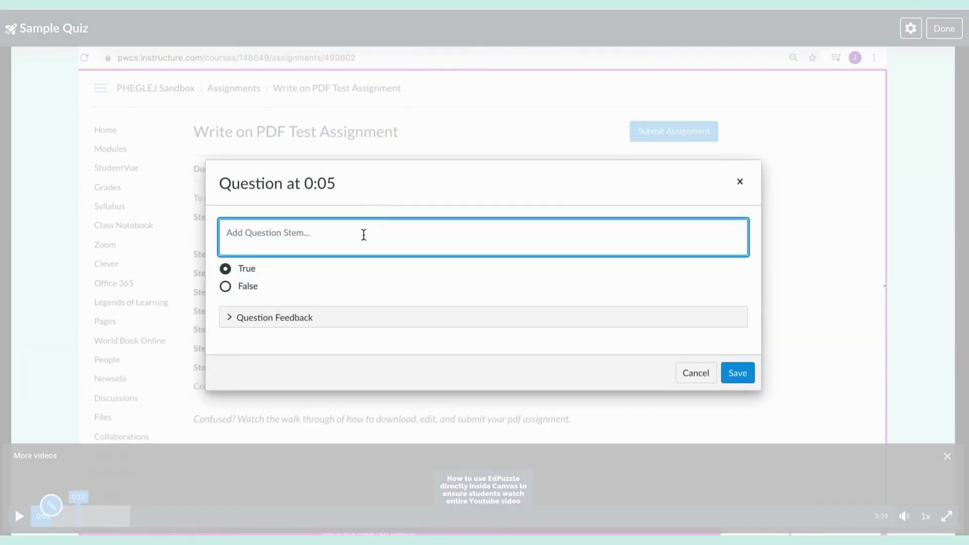
text(Did I show you how to log on yet?)
click(240, 287)
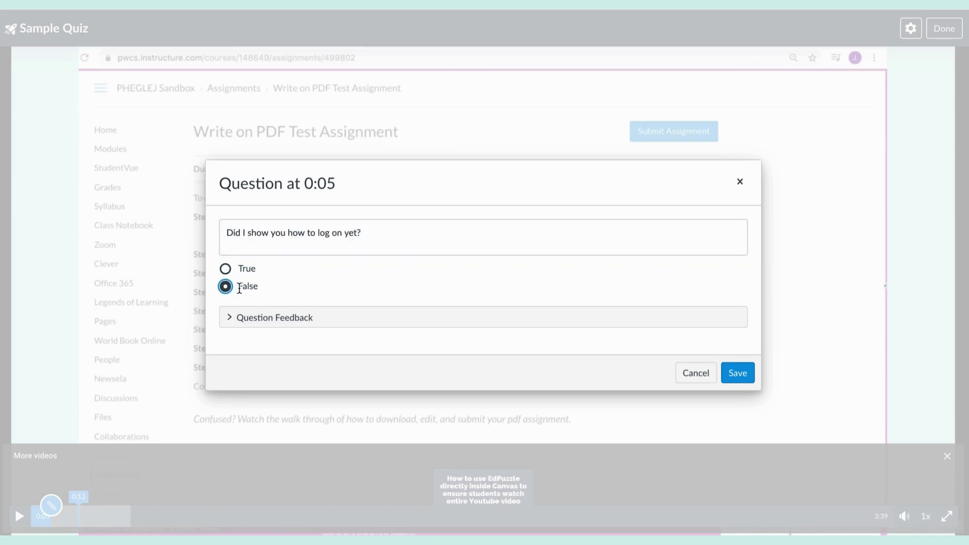
click(580, 322)
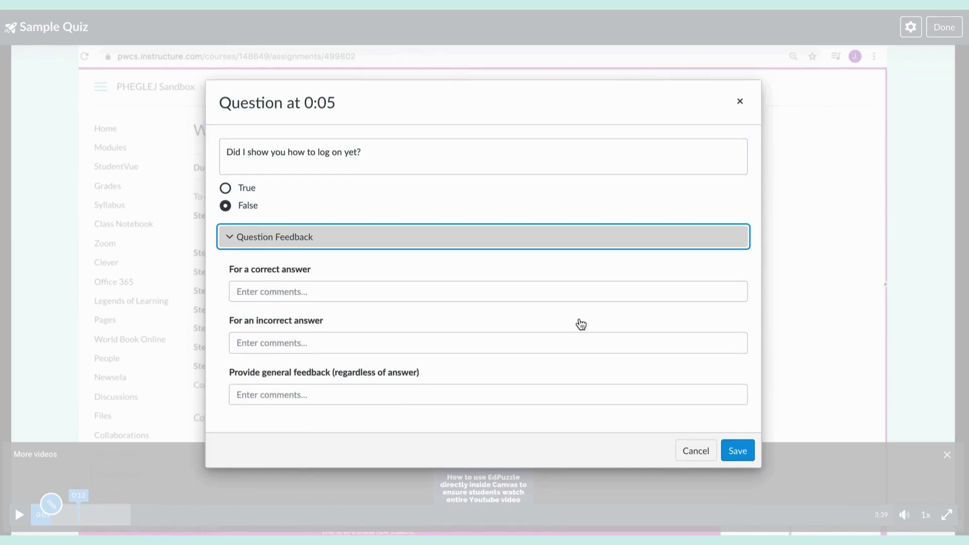
click(737, 451)
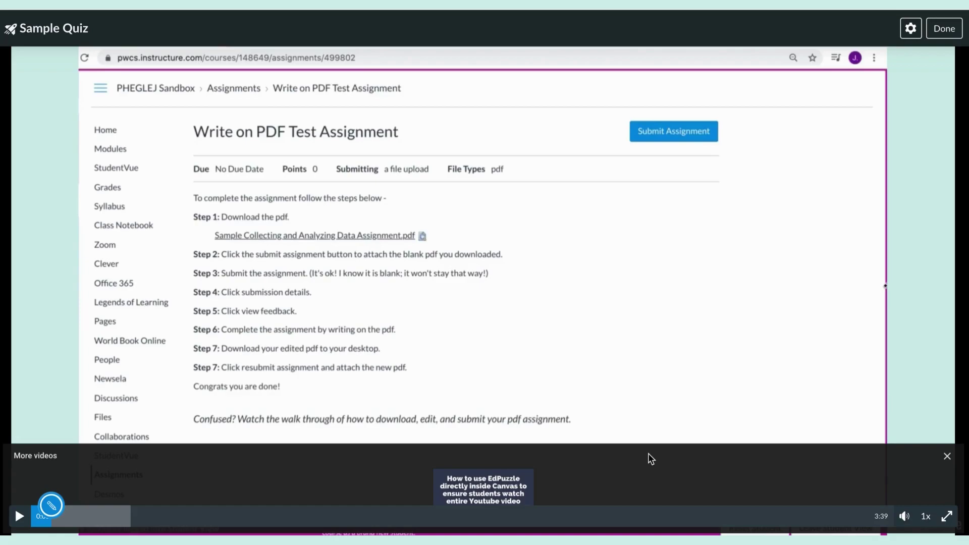
click(959, 30)
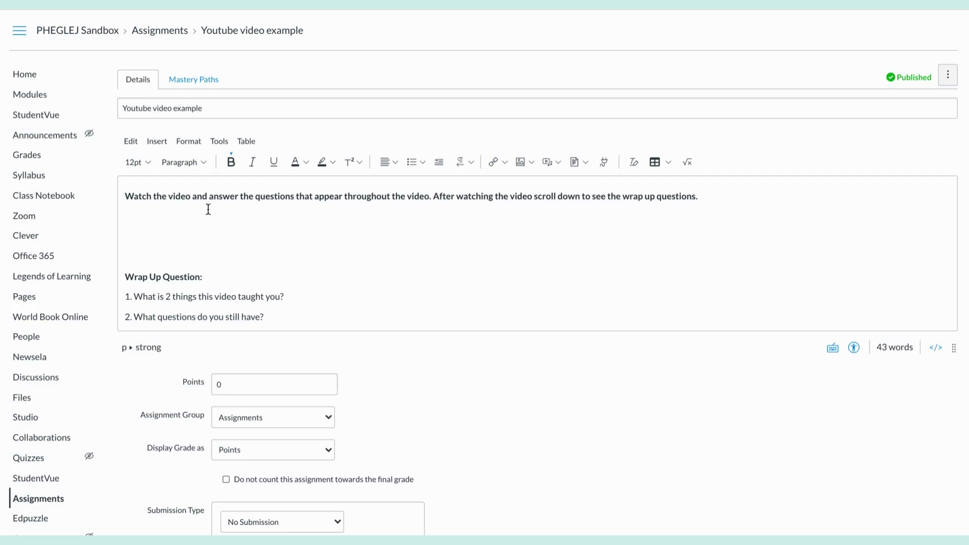
Step: In the "Youtube video example" assignment, set the bold instruction line and the "Wrap Up Question:" heading to 14pt
triple_click(198, 197)
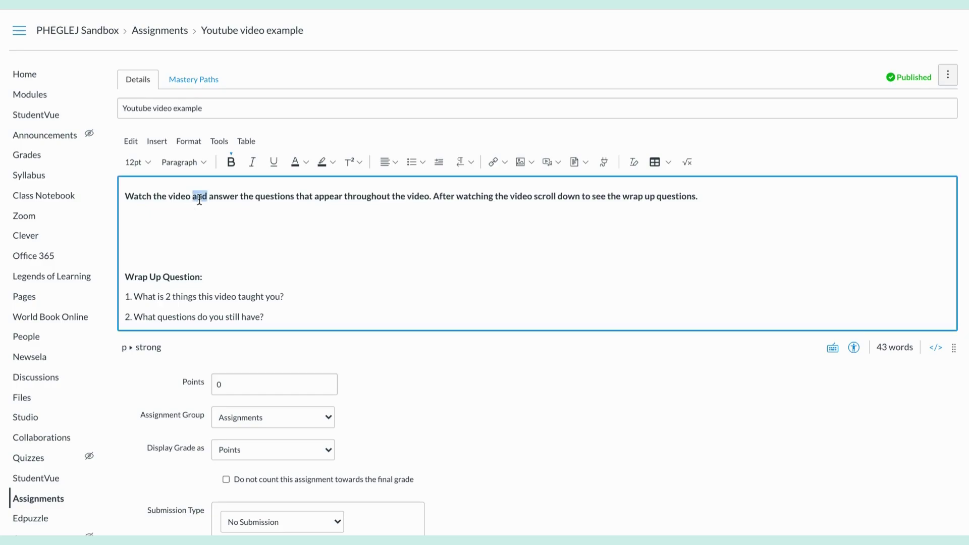
click(148, 161)
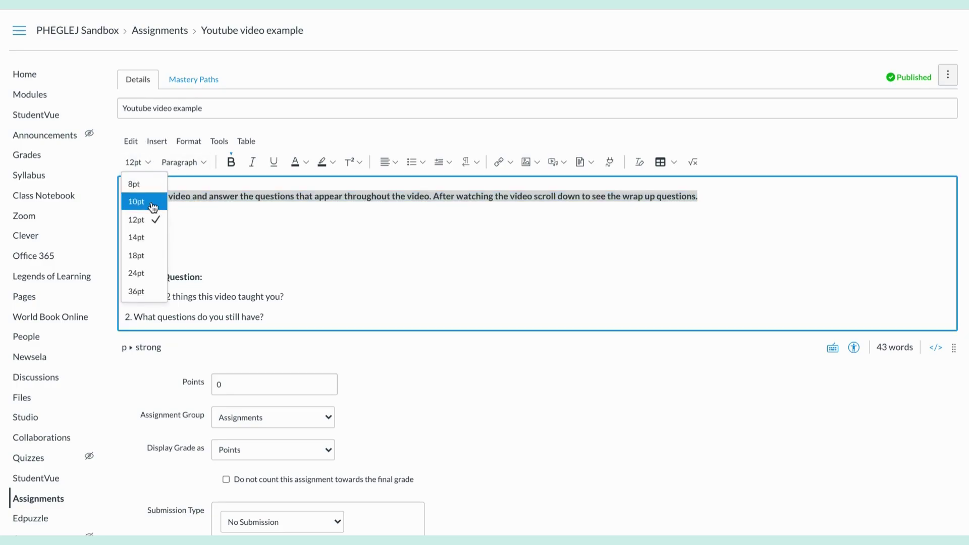
click(150, 237)
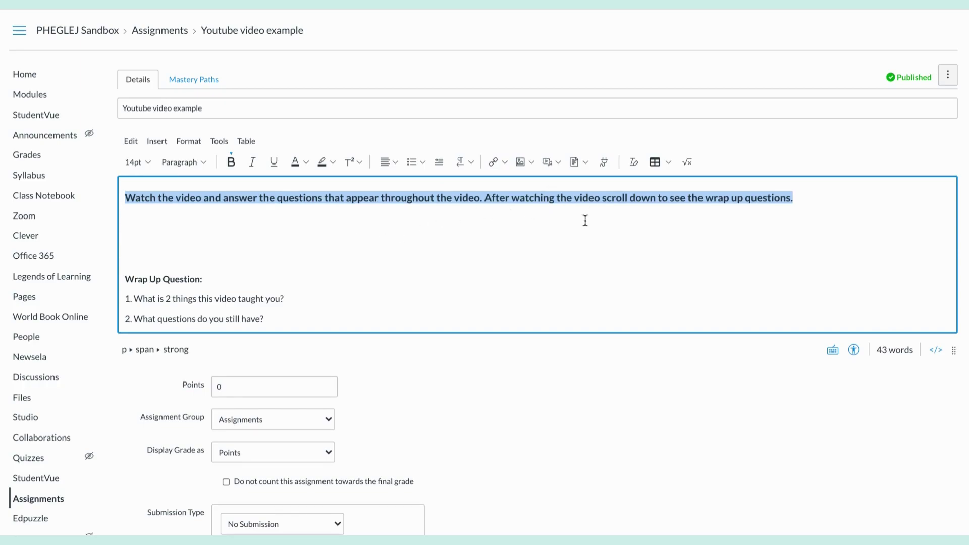
drag(205, 281, 122, 279)
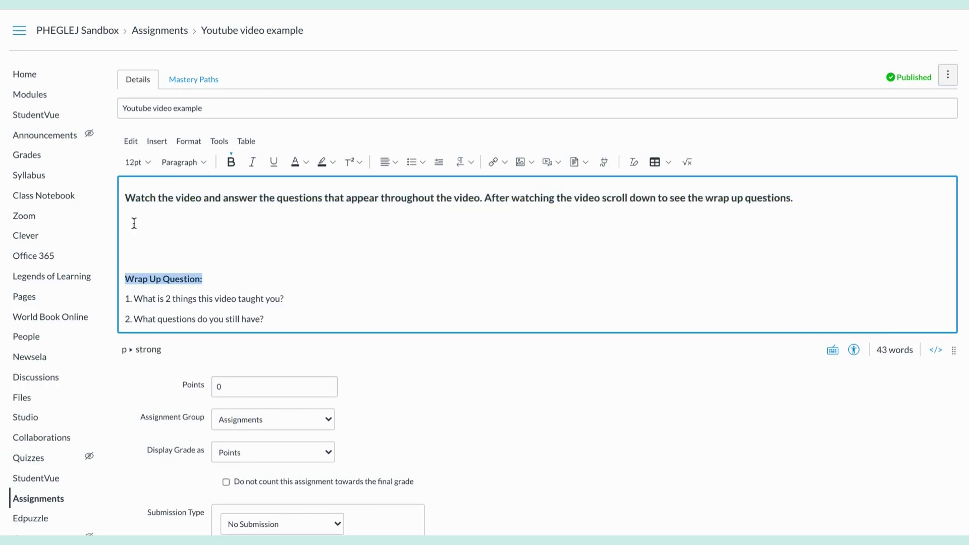
click(148, 162)
click(153, 237)
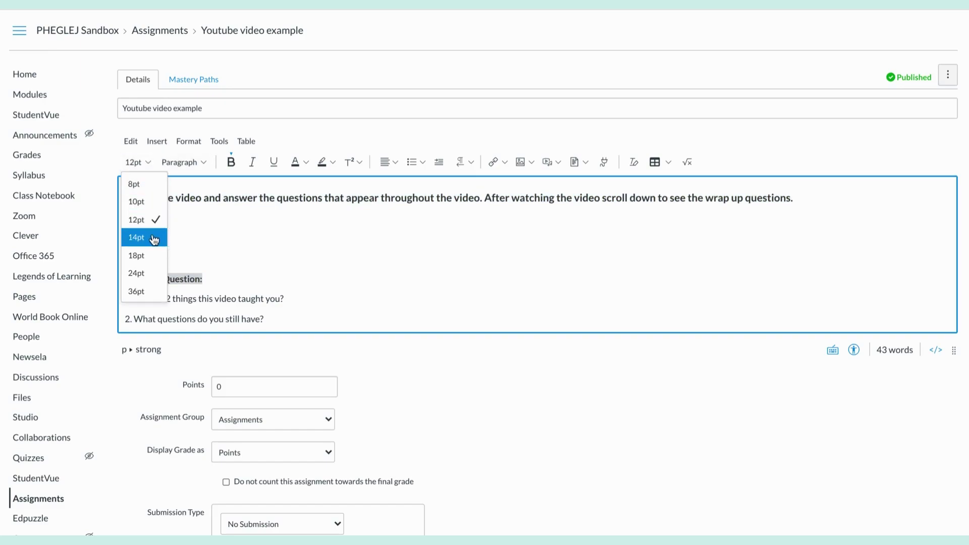
click(227, 284)
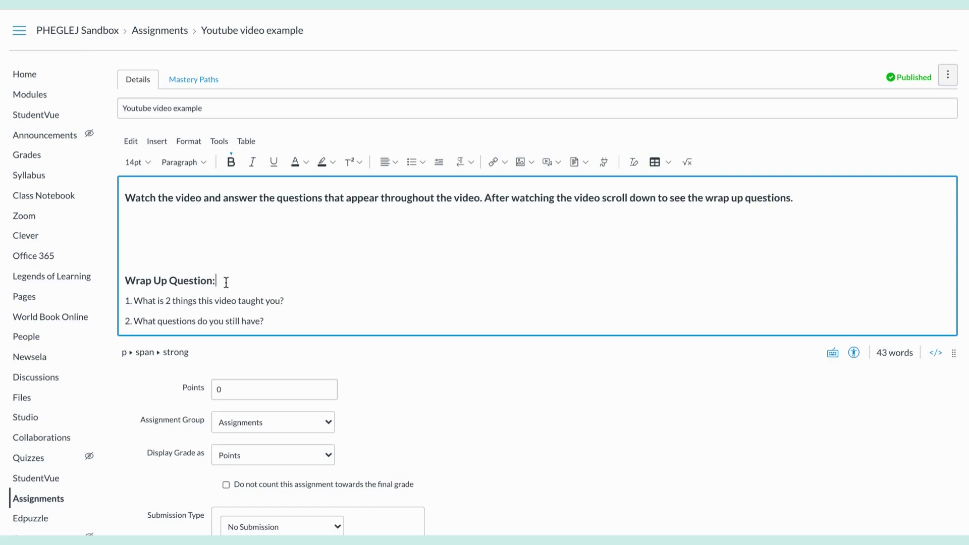
Step: Embed the PDF annotation video from Canvas Studio below the instruction line as a video quiz using "Sample Quiz"
click(211, 220)
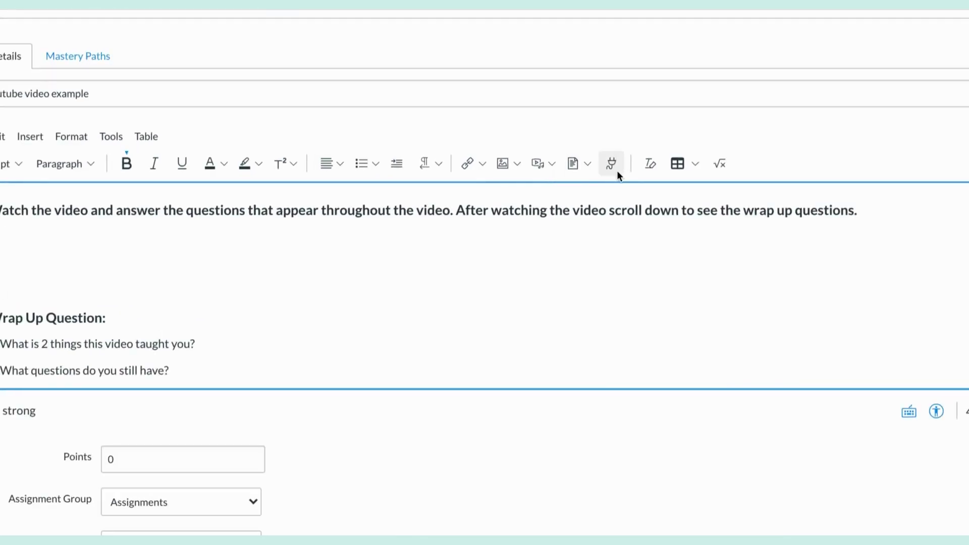
click(617, 168)
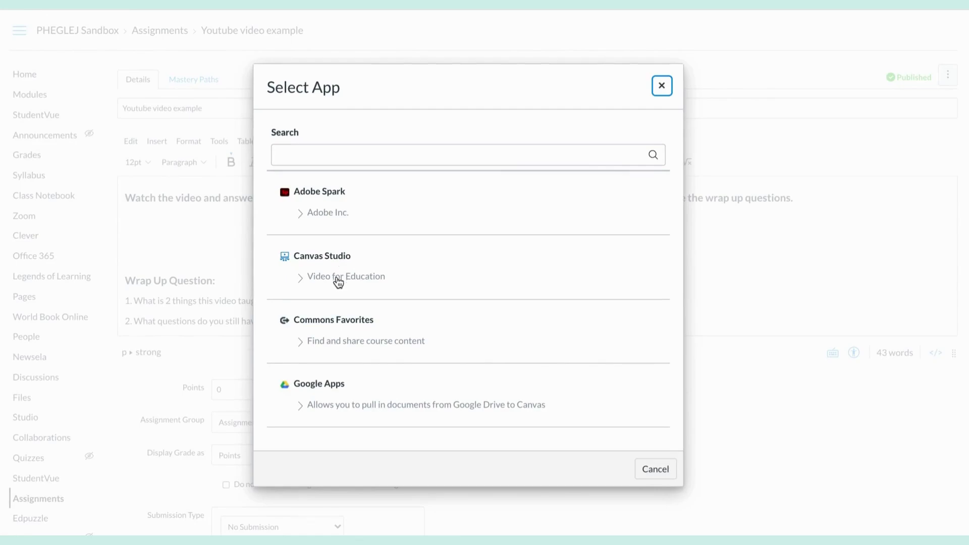
click(283, 257)
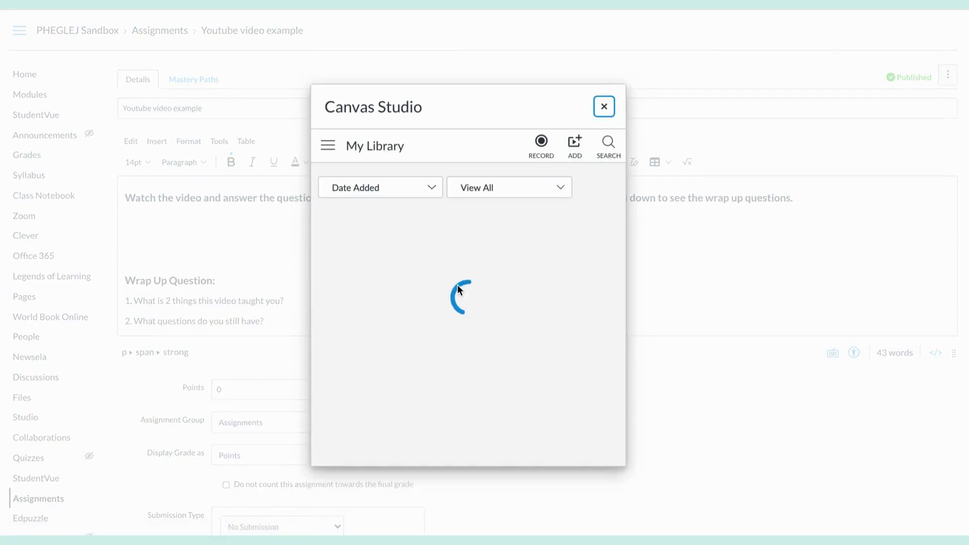
mouse_move(394, 273)
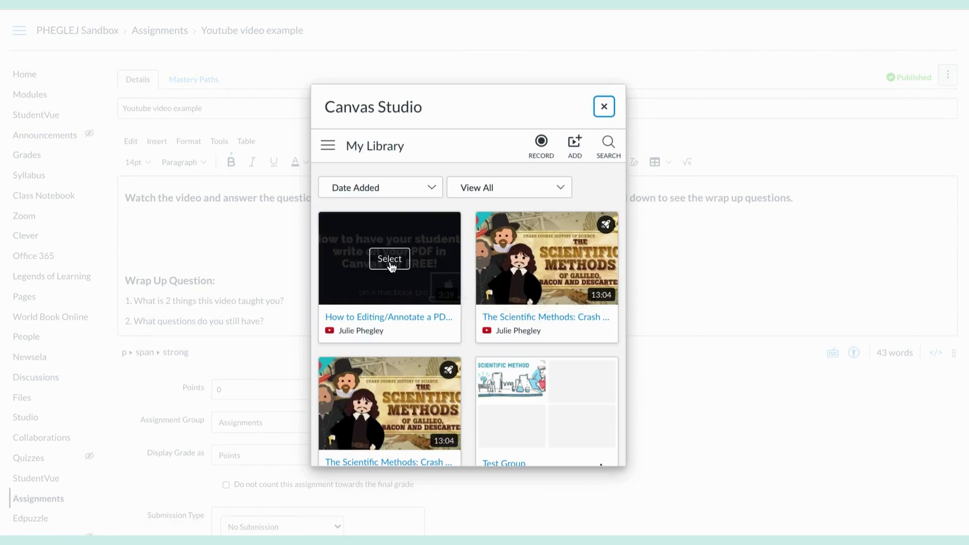
click(389, 262)
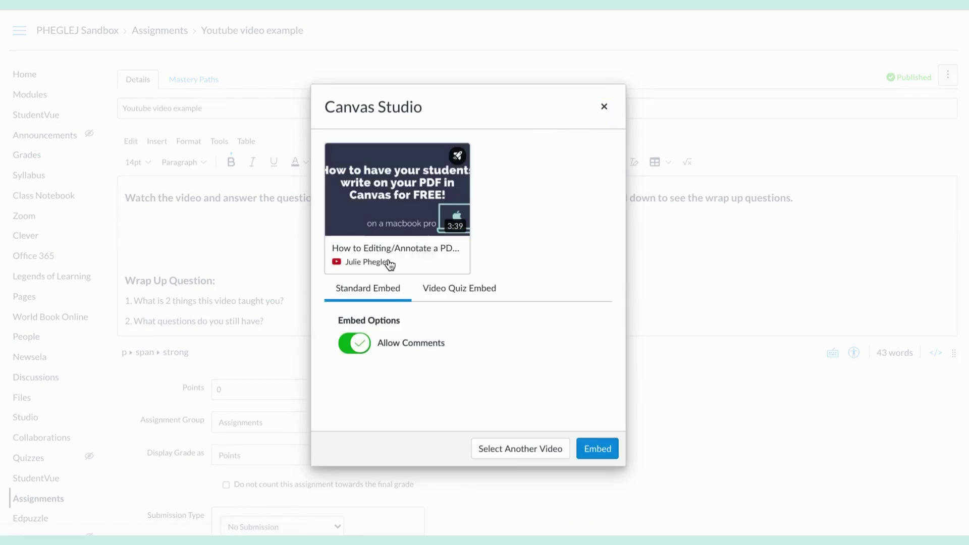
click(488, 293)
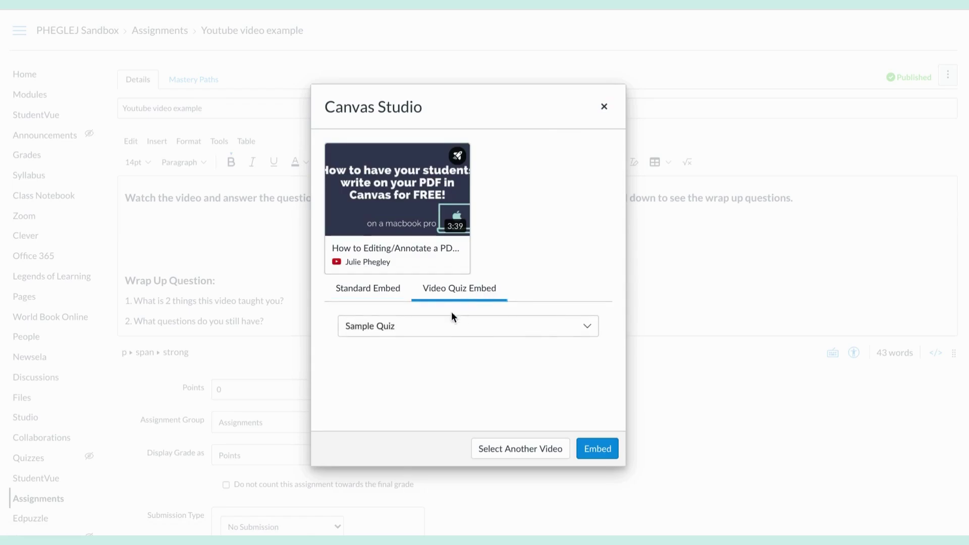
click(444, 329)
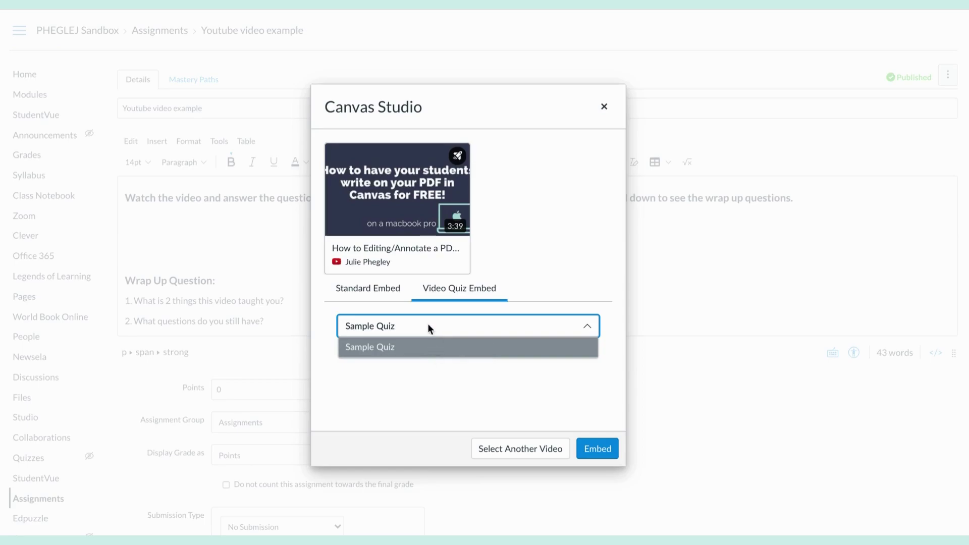
click(437, 329)
click(585, 446)
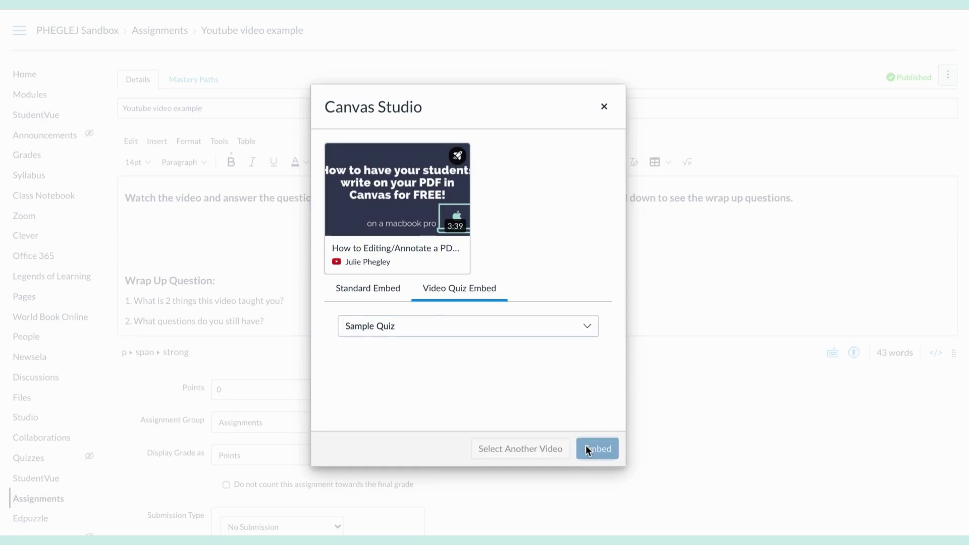
Step: Insert a blank line between the bold instruction line and the embedded quiz video
scroll(666, 305, down, 3)
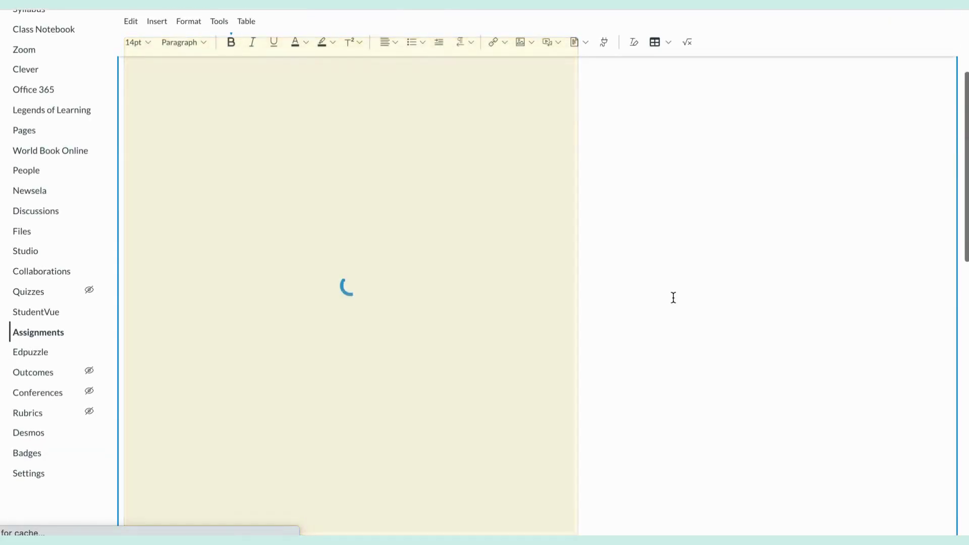
scroll(673, 298, up, 1)
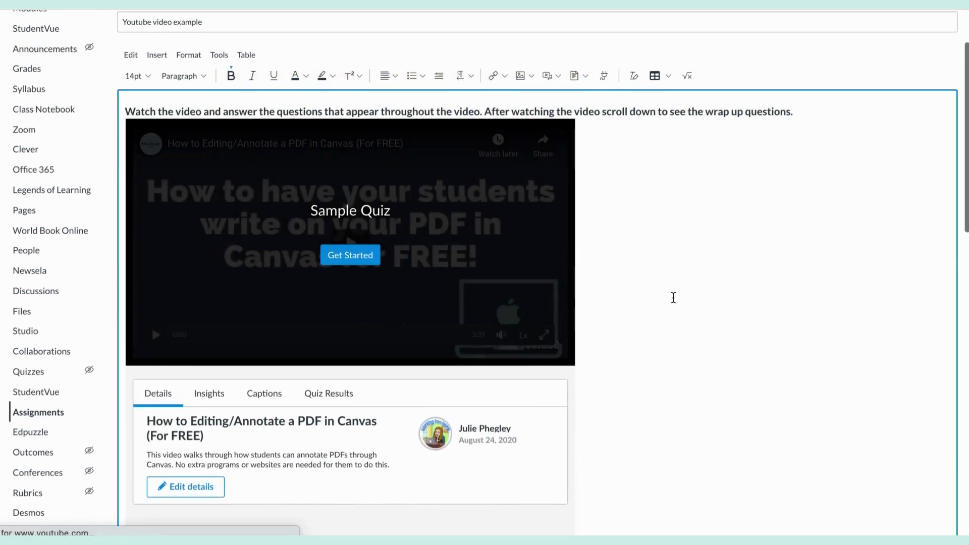
click(819, 108)
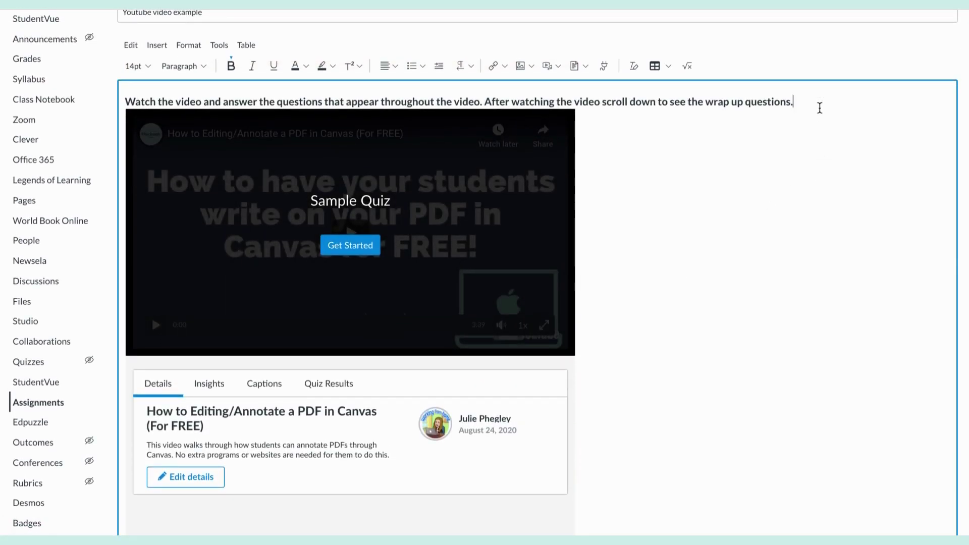
scroll(819, 108, down, 1)
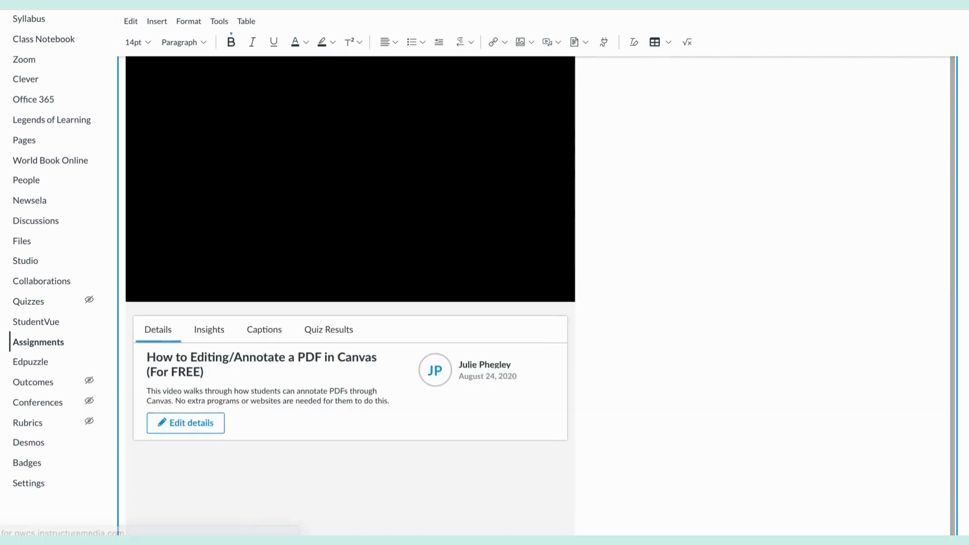
scroll(830, 106, up, 2)
click(842, 197)
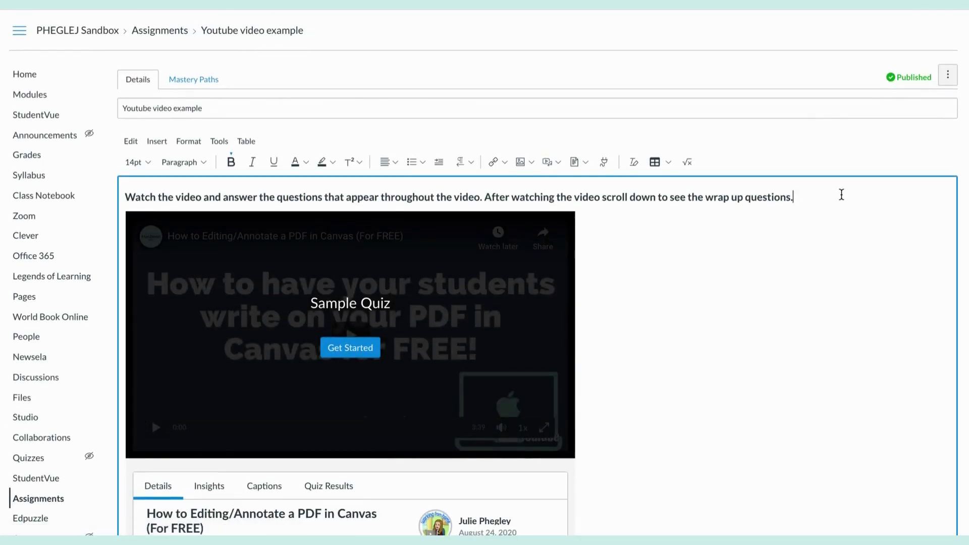
key(Return)
Step: Delete the extra blank lines between the embedded video and the "Wrap Up Question:" heading
scroll(835, 221, down, 8)
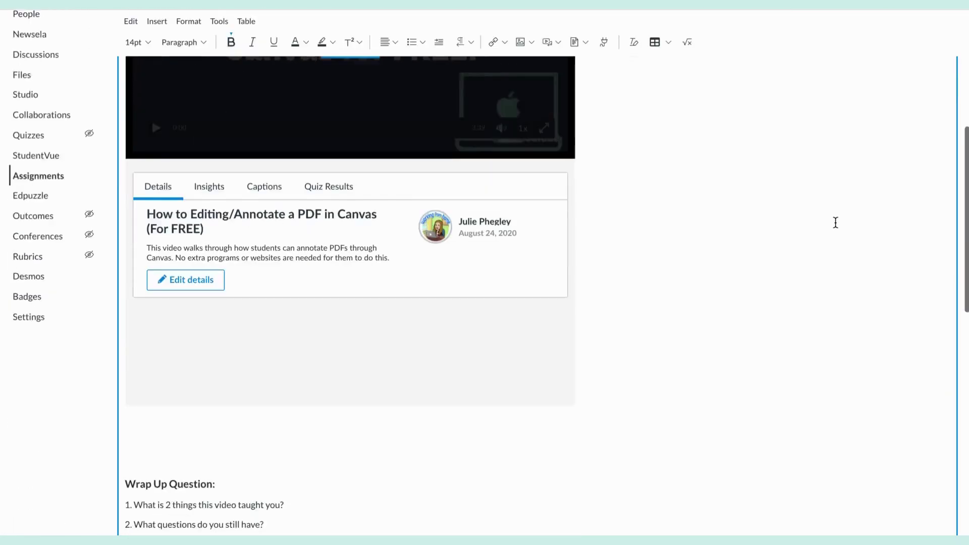
click(707, 308)
key(Delete)
key(Delete)
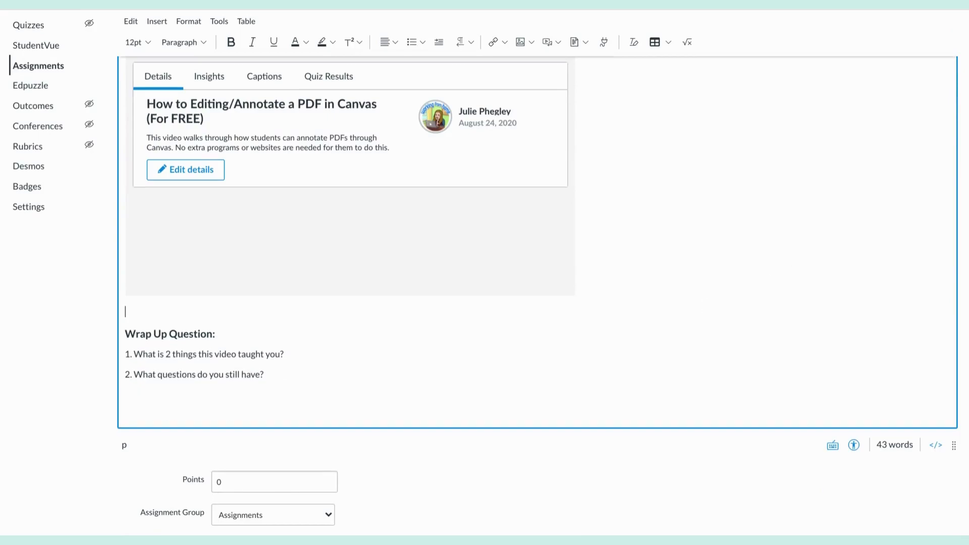
Step: Set the assignment's submission type to Online
scroll(706, 308, up, 9)
scroll(273, 209, down, 11)
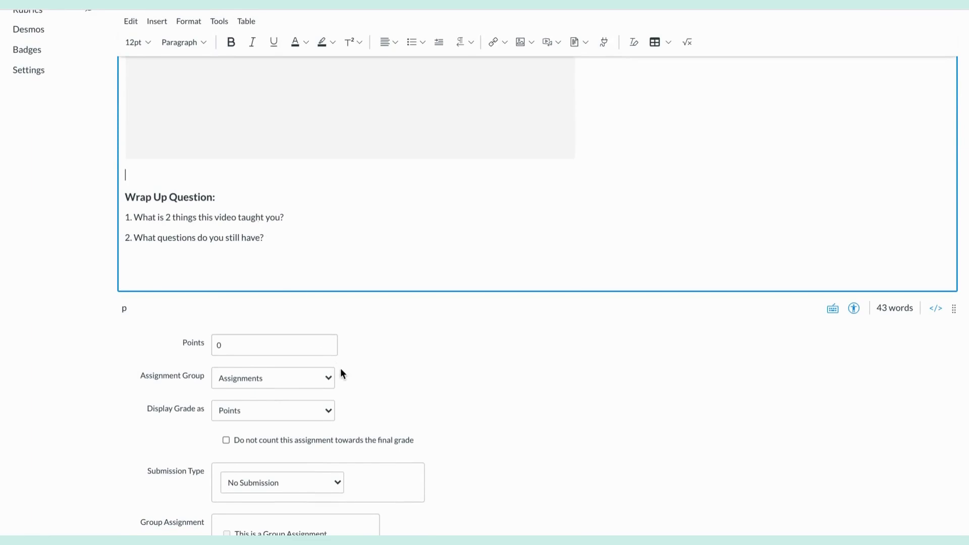
scroll(341, 370, down, 2)
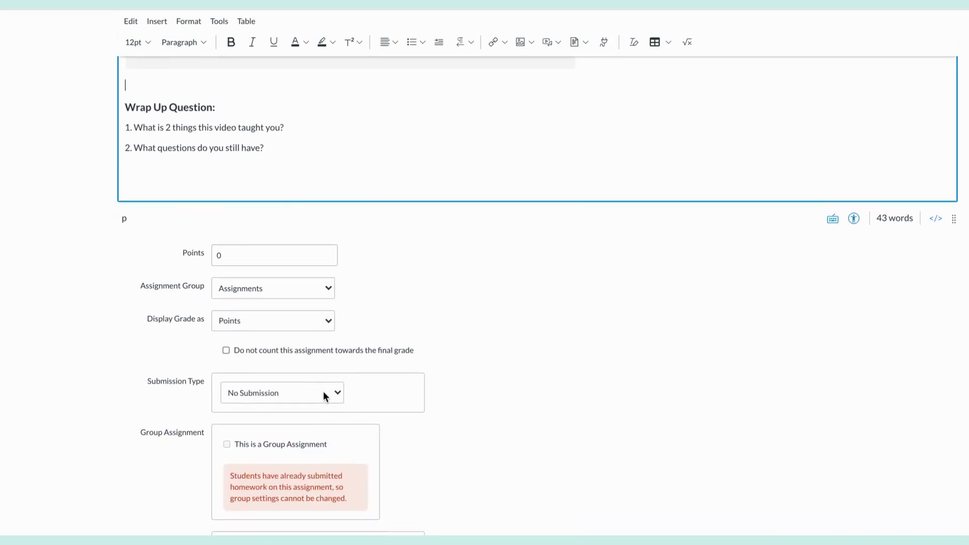
click(324, 396)
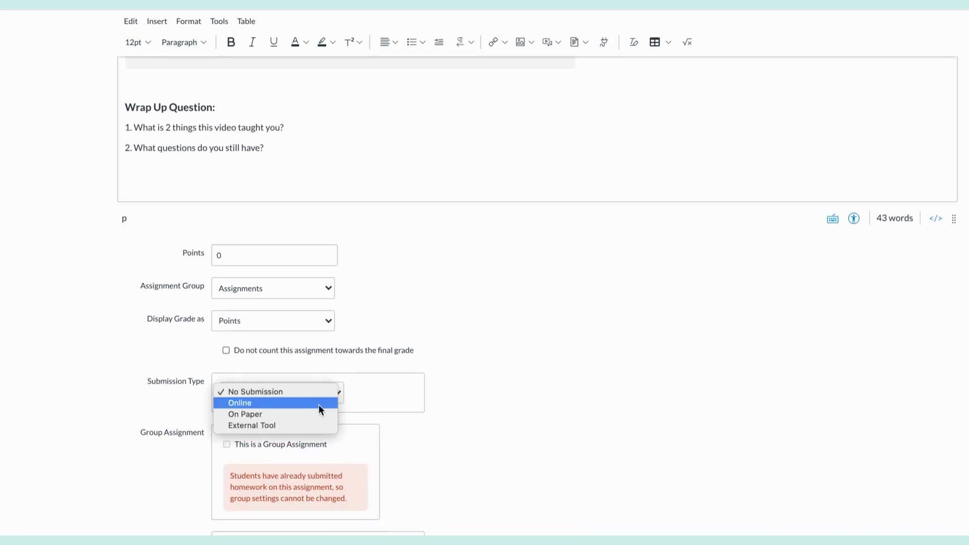
click(317, 404)
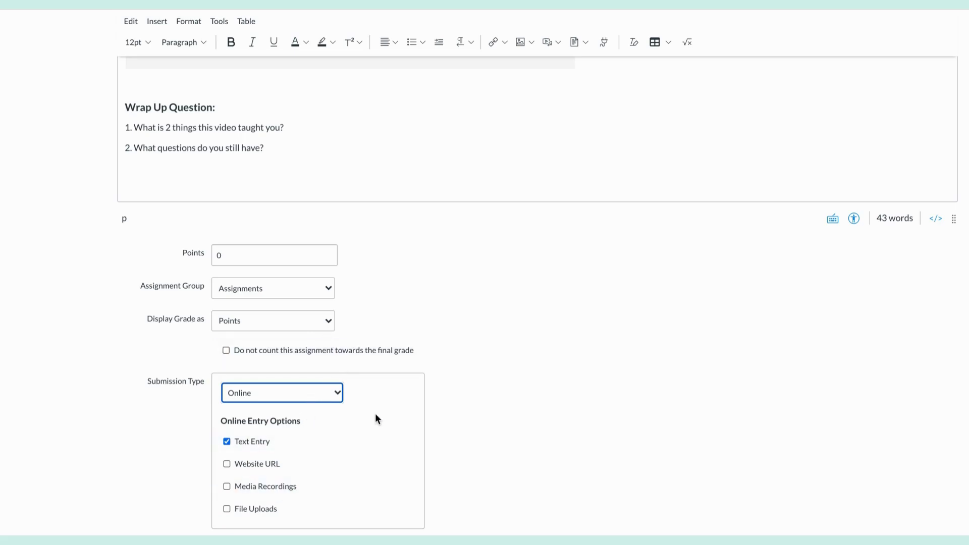
Step: Keep the allowed submission attempts set to Limited and save the assignment
scroll(375, 414, down, 5)
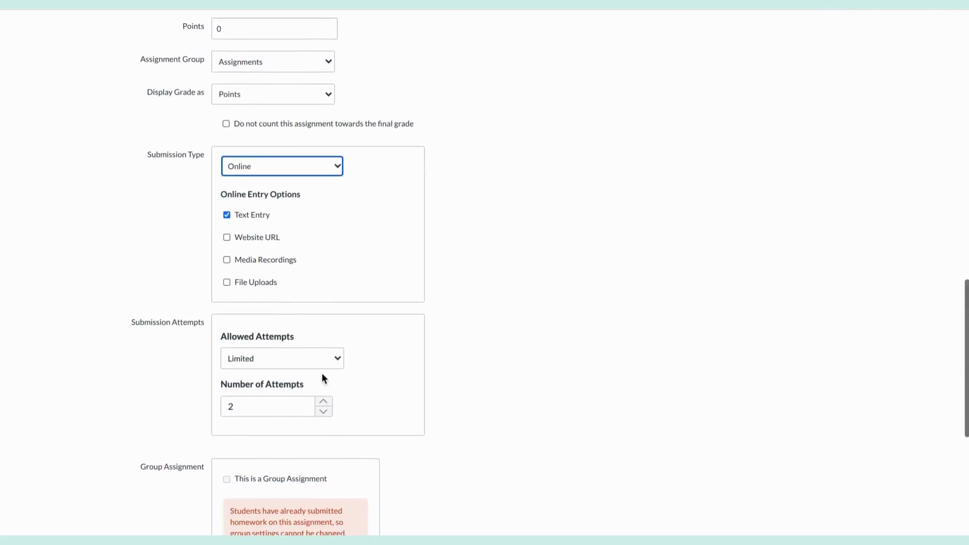
click(325, 366)
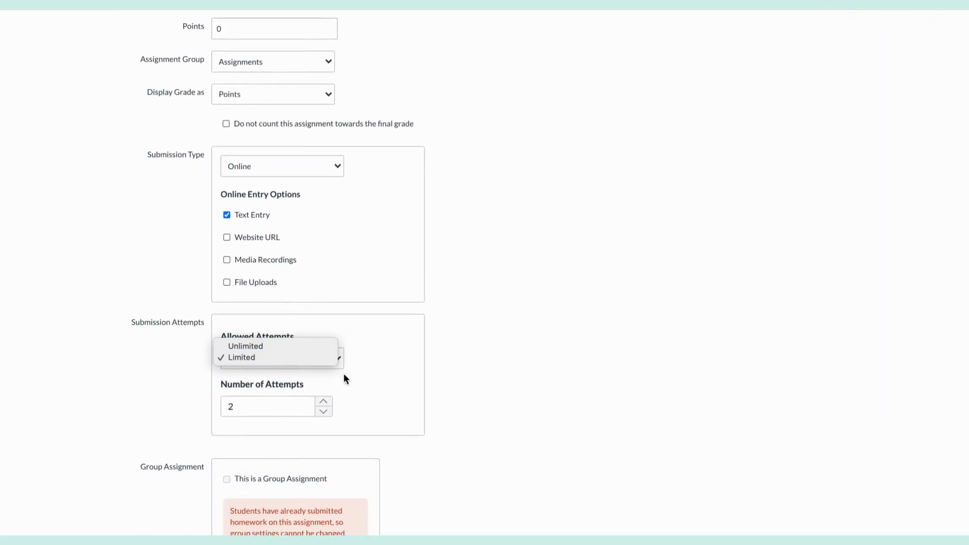
click(329, 358)
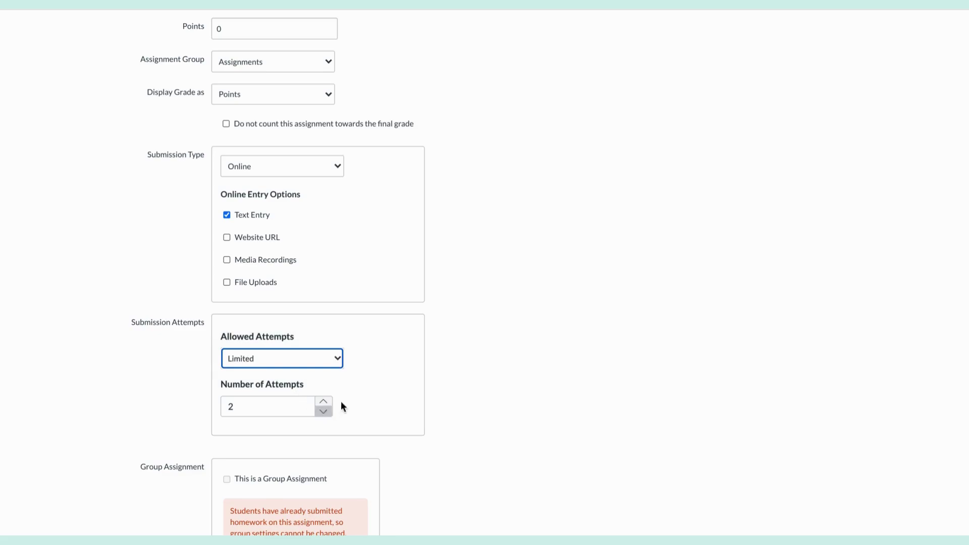
scroll(400, 374, down, 7)
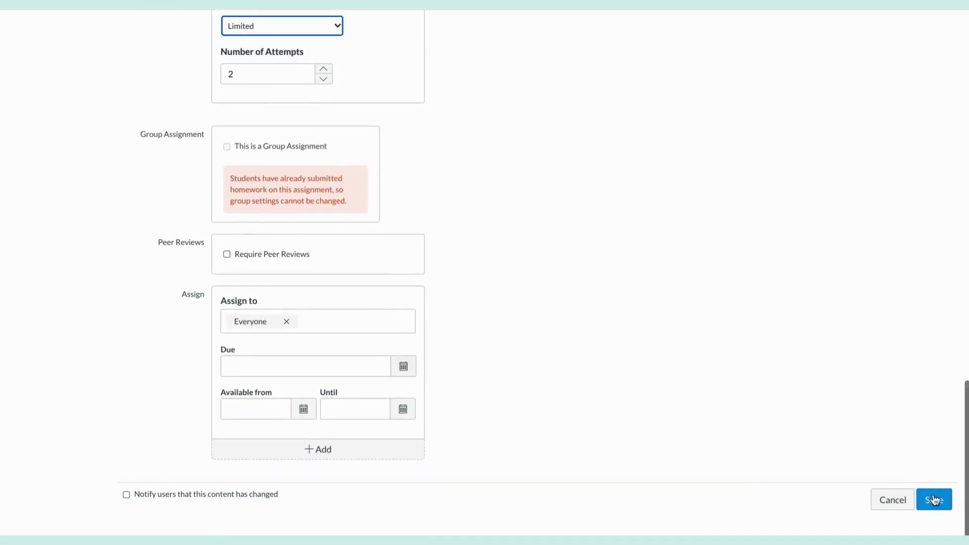
click(934, 500)
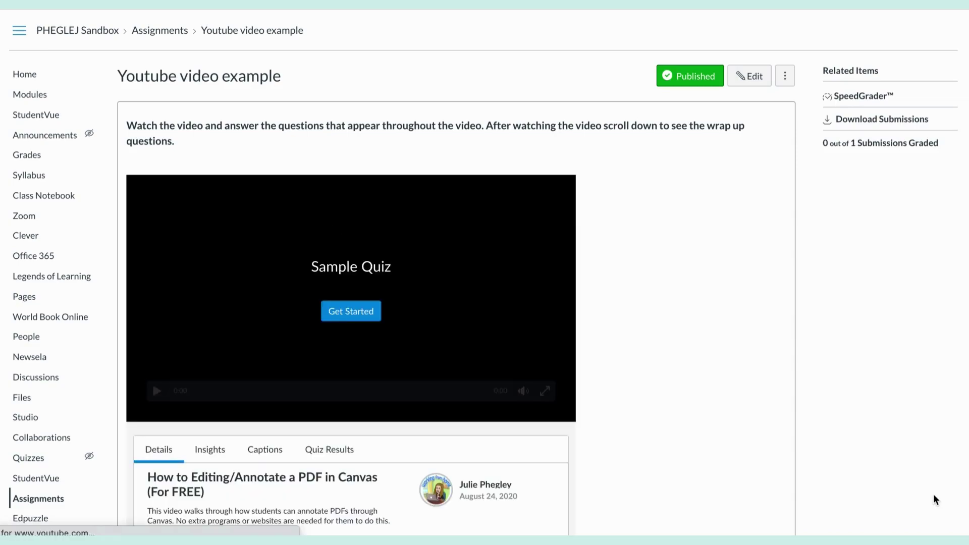
Step: Switch the course to Student View from its home page and open the "Youtube video example" assignment
scroll(741, 408, down, 6)
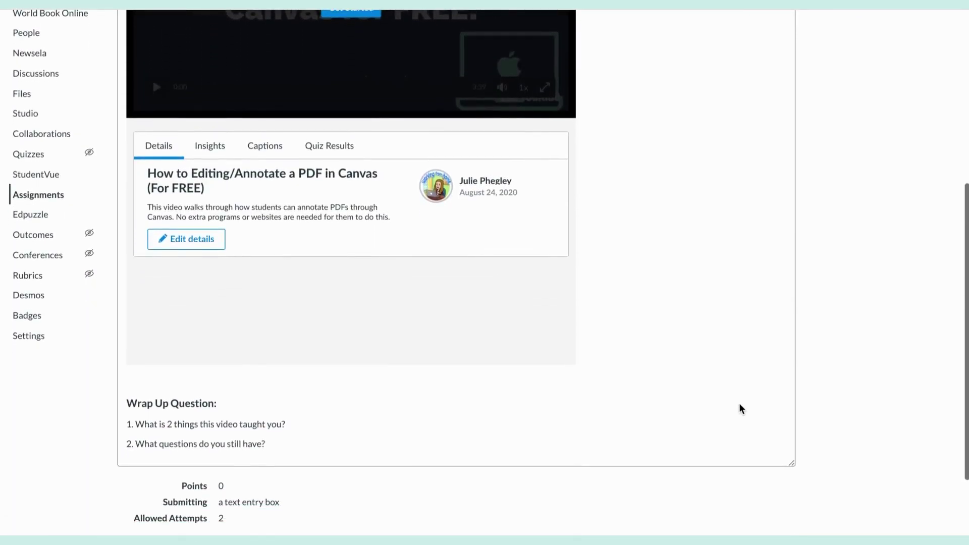
scroll(741, 408, up, 6)
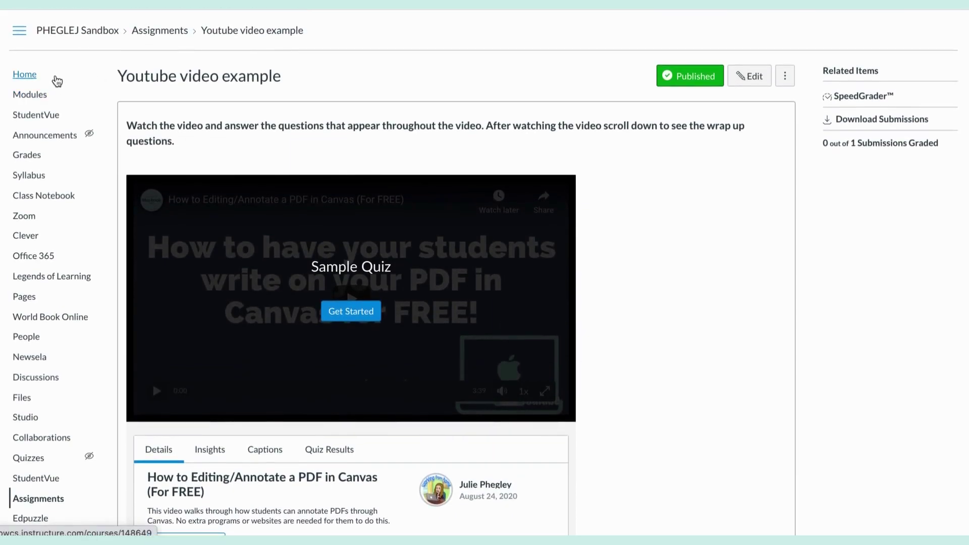
click(67, 81)
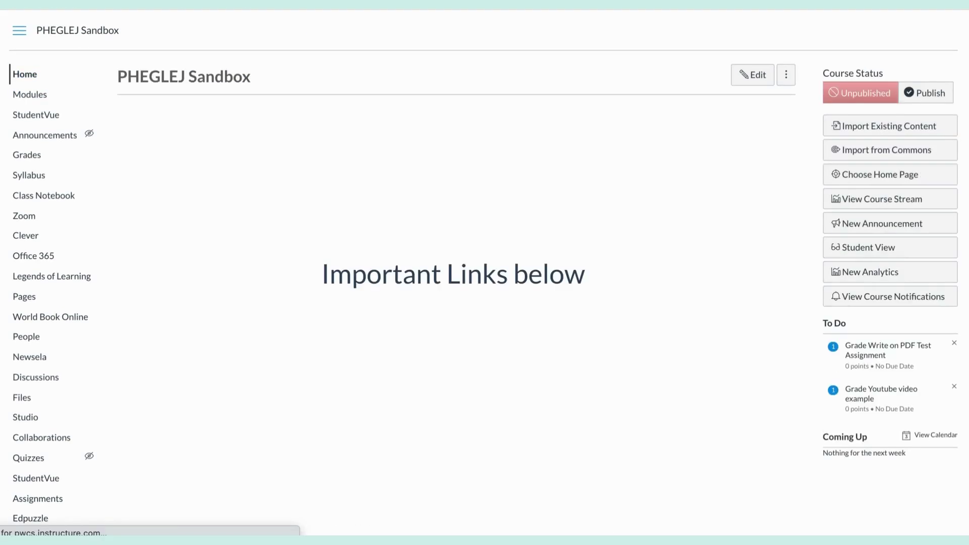
click(867, 250)
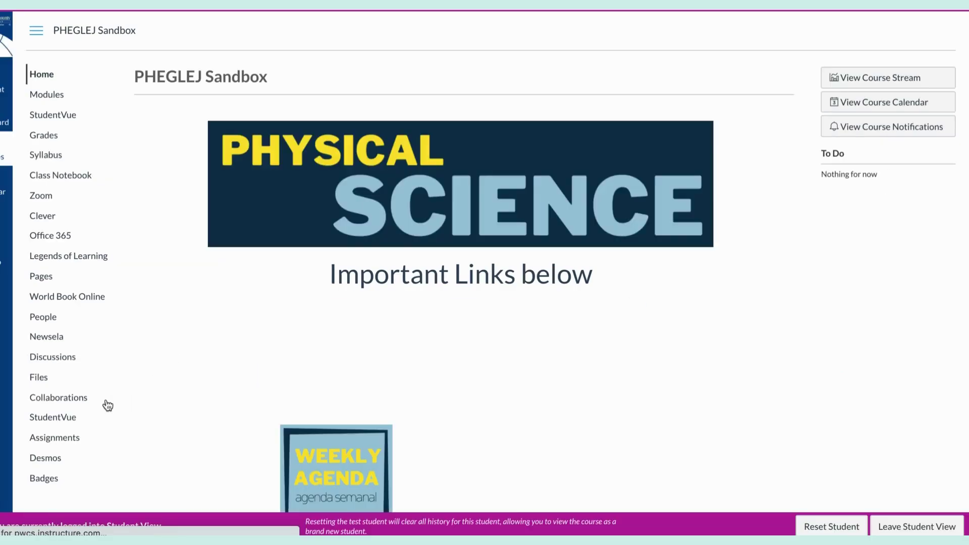
click(63, 417)
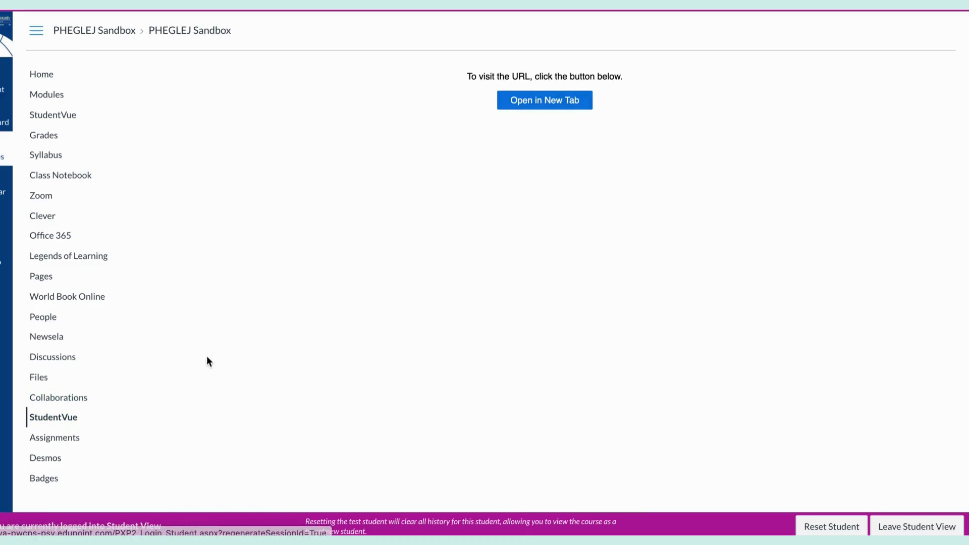
click(63, 439)
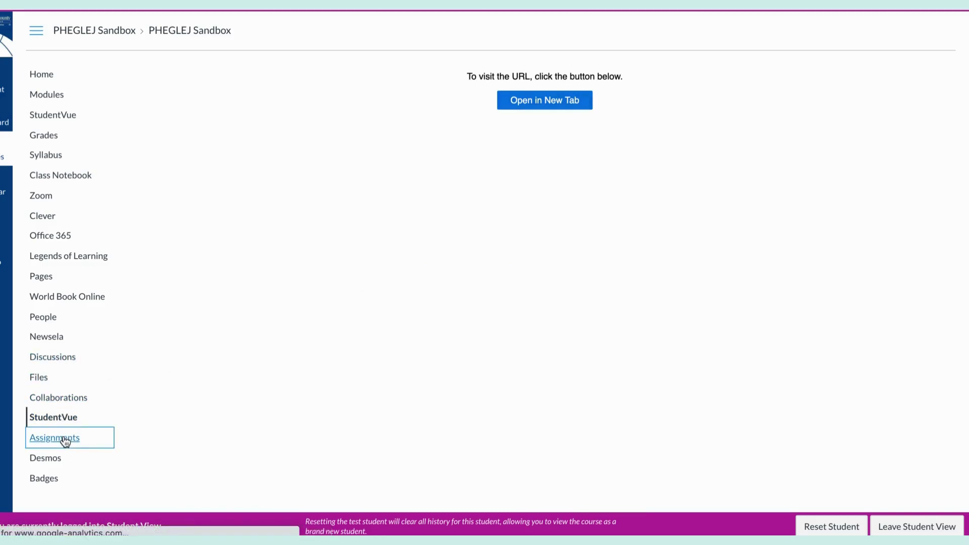
click(255, 281)
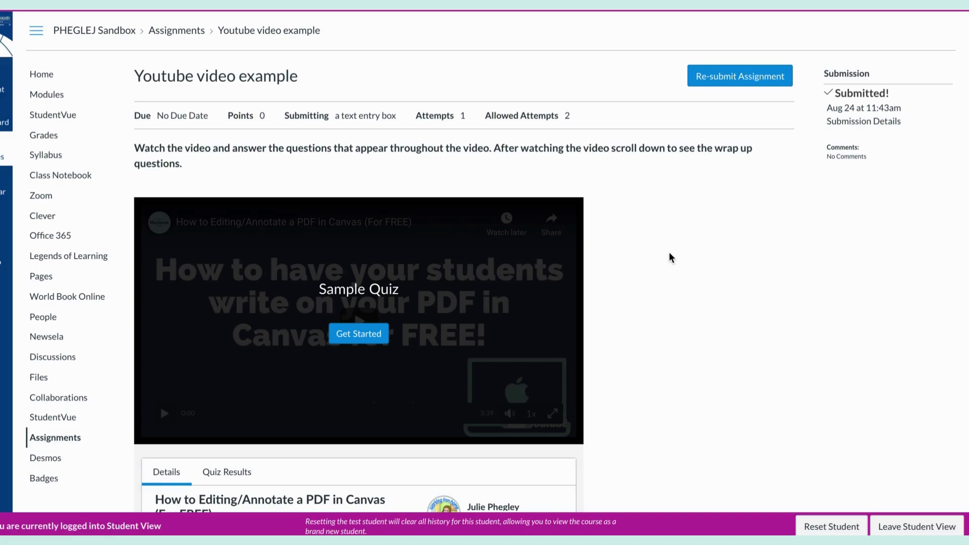
Step: Examine how the assignment's instructions, embedded quiz video and wrap-up questions appear to a student
scroll(671, 257, down, 3)
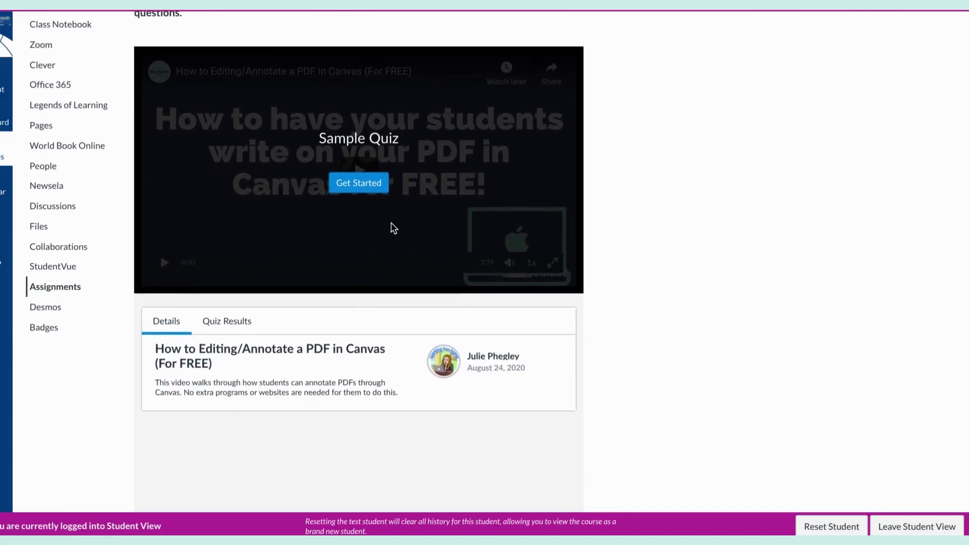
scroll(392, 226, down, 3)
scroll(392, 224, up, 3)
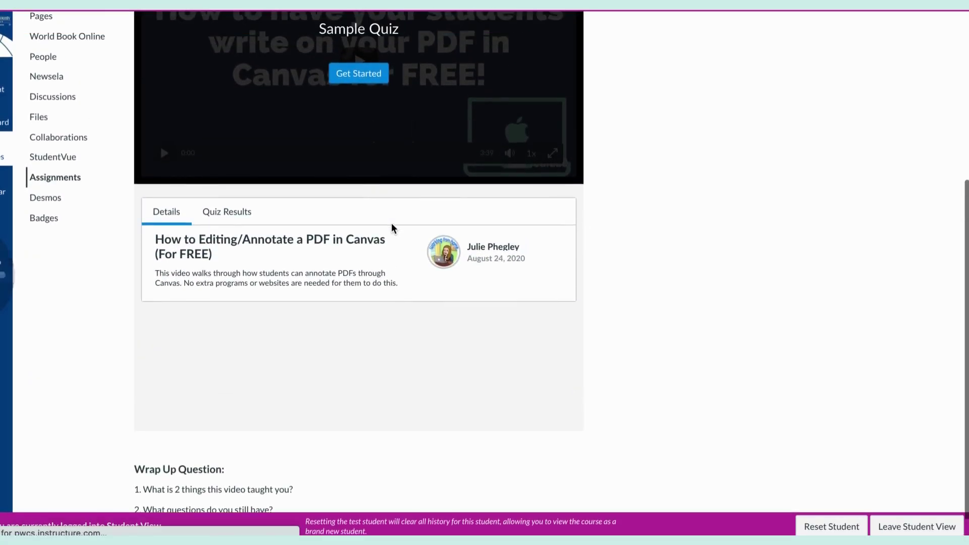
key(alt+Left)
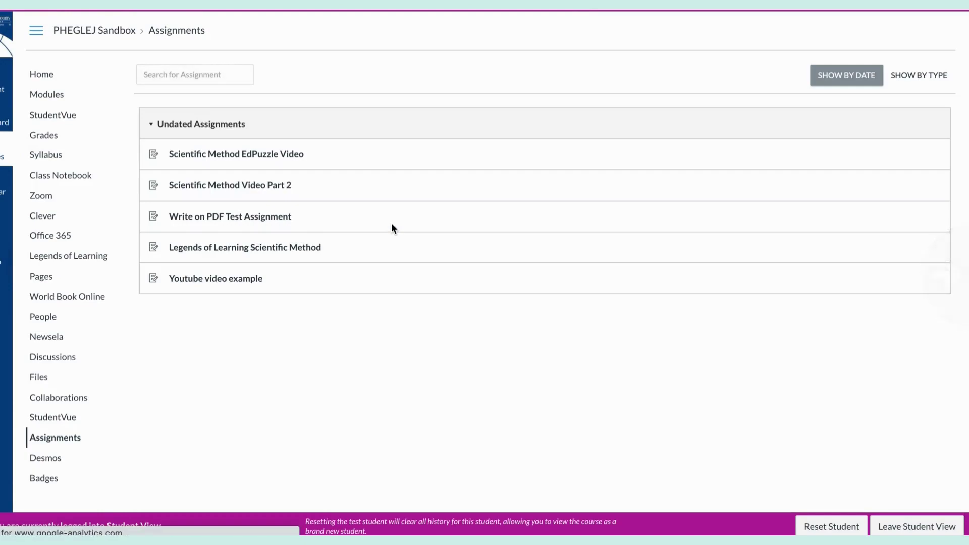
key(alt+Right)
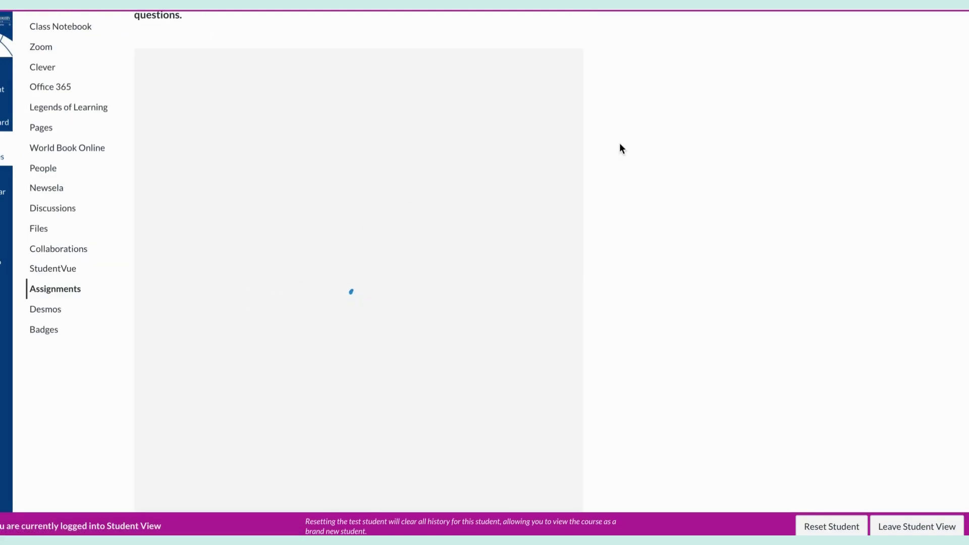
scroll(620, 144, up, 3)
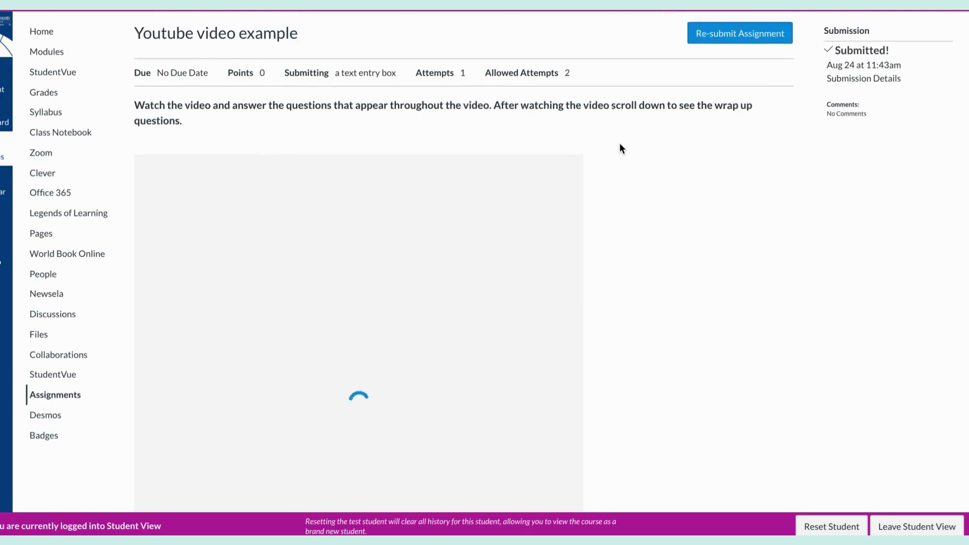
scroll(619, 144, down, 4)
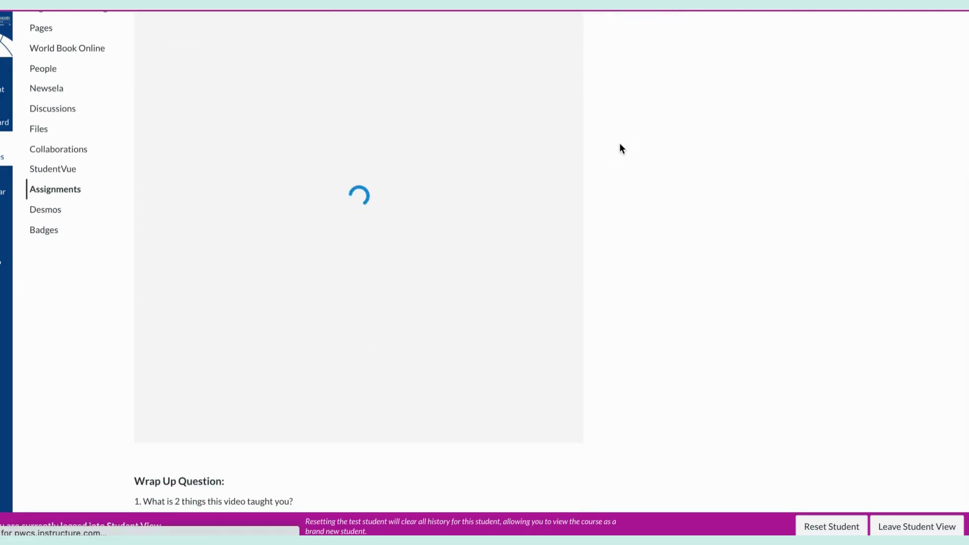
scroll(621, 231, up, 3)
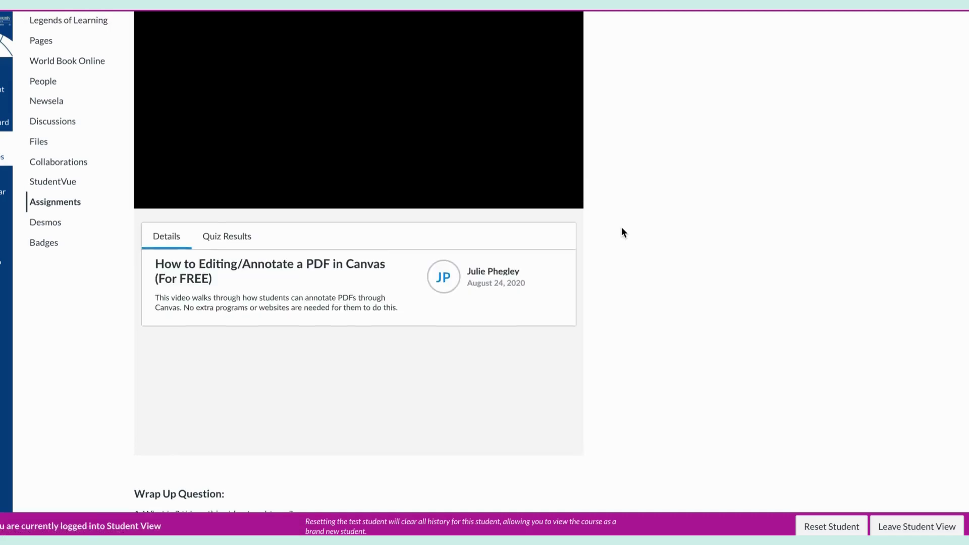
Step: Start the embedded Sample Quiz with the video muted, answer True to its question, and continue the video
click(357, 237)
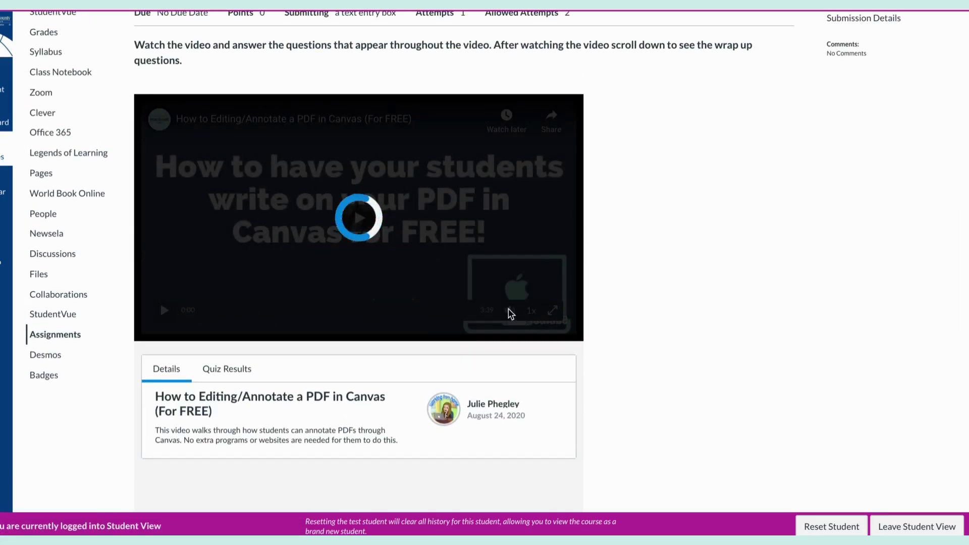
mouse_move(503, 317)
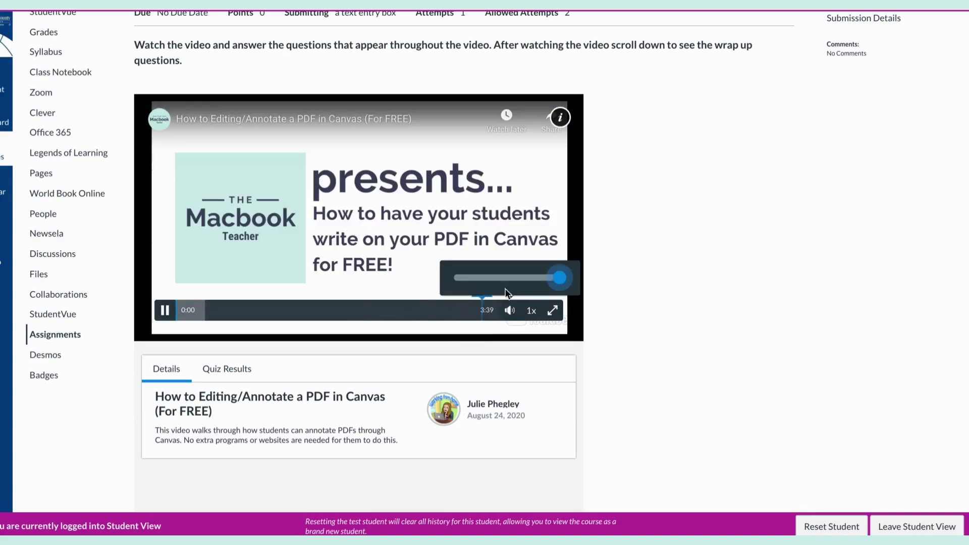
click(462, 278)
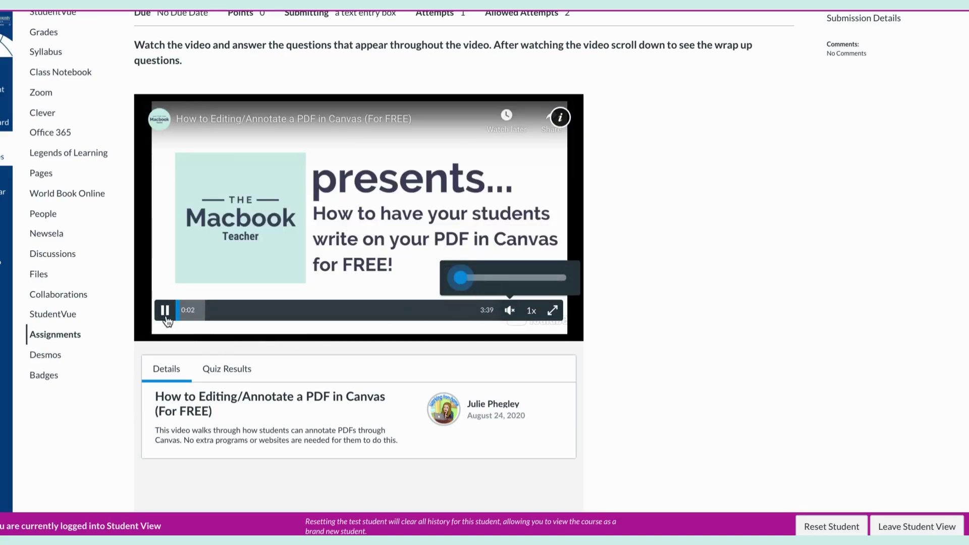
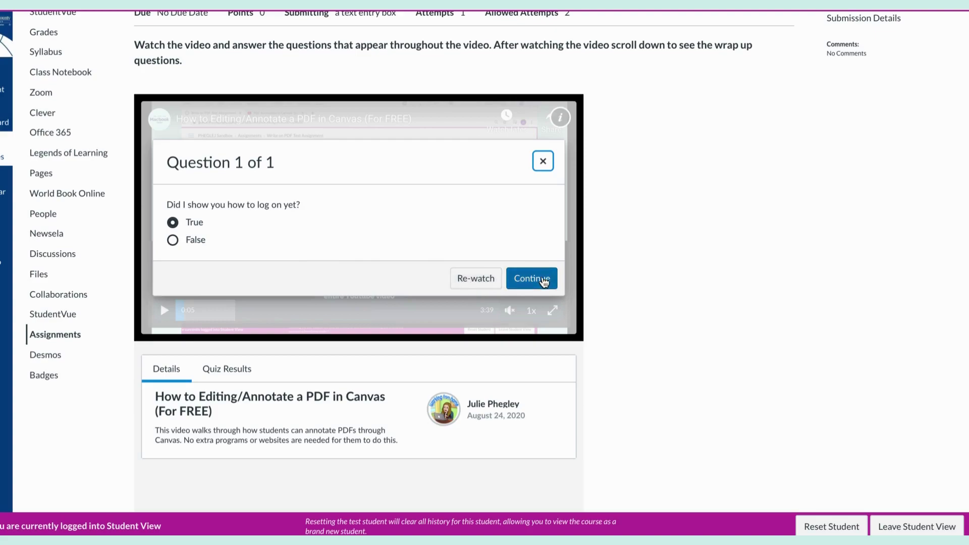
click(543, 280)
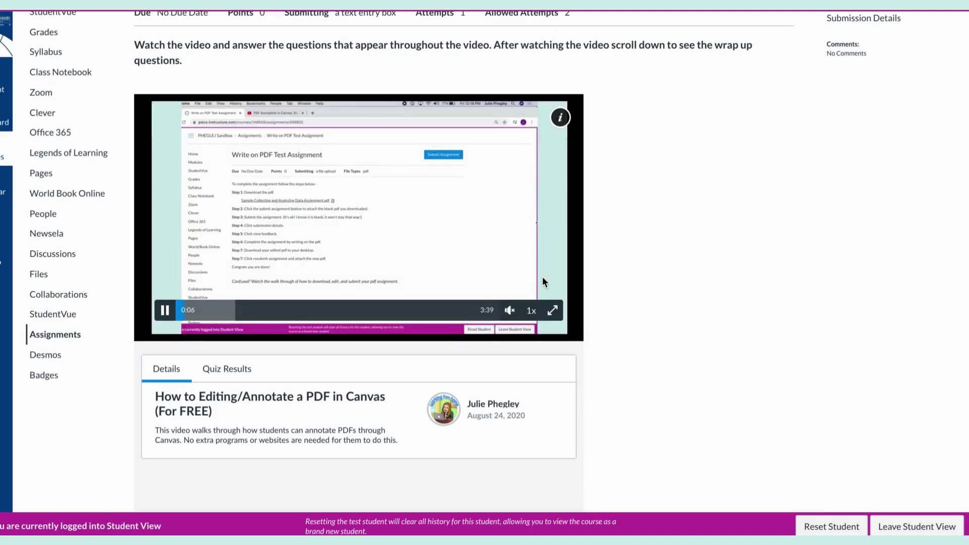
Step: Skip the quiz video ahead to near its end, let it finish, and submit the quiz
click(428, 310)
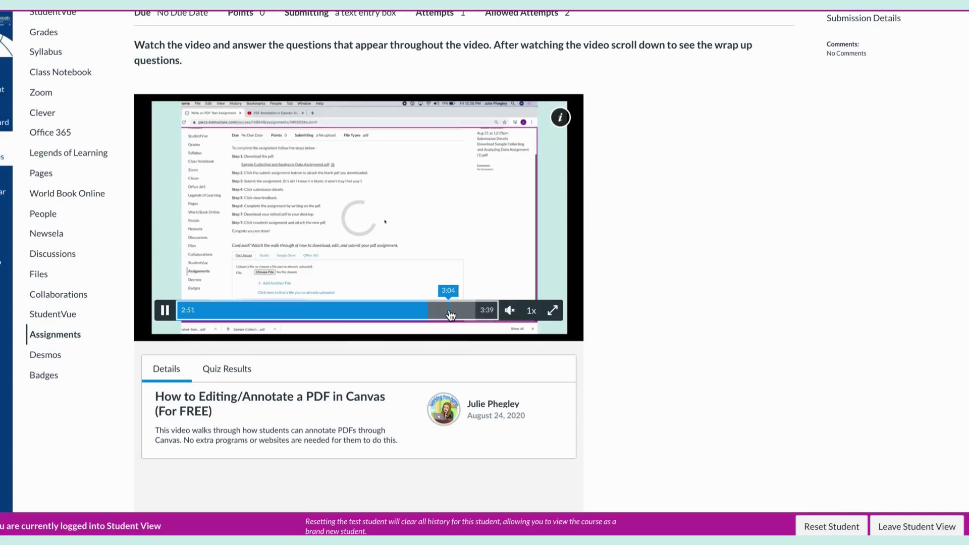
click(451, 310)
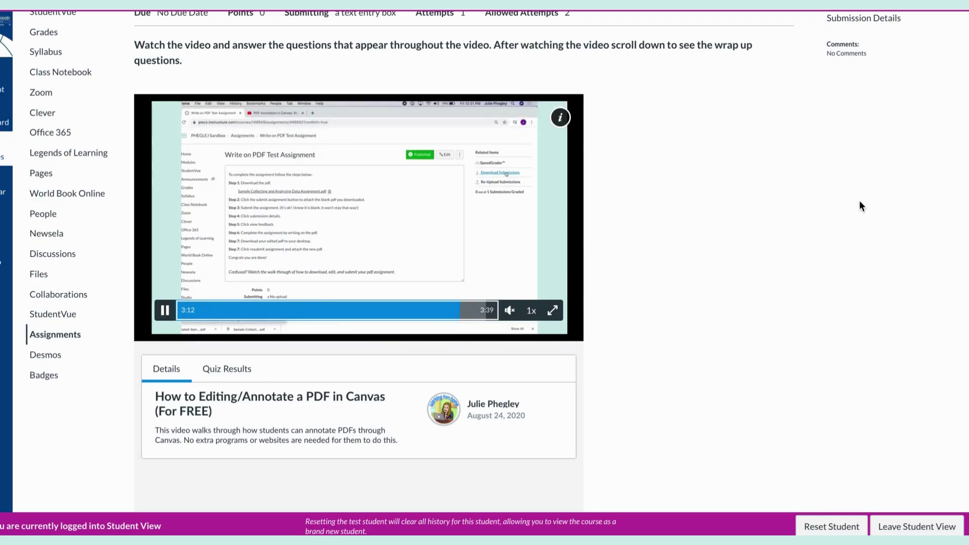
click(478, 310)
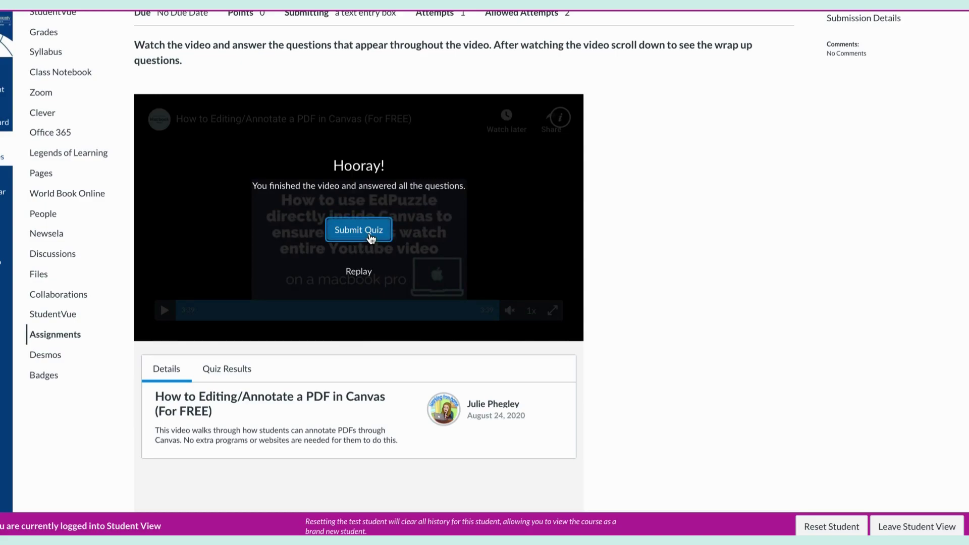
click(371, 238)
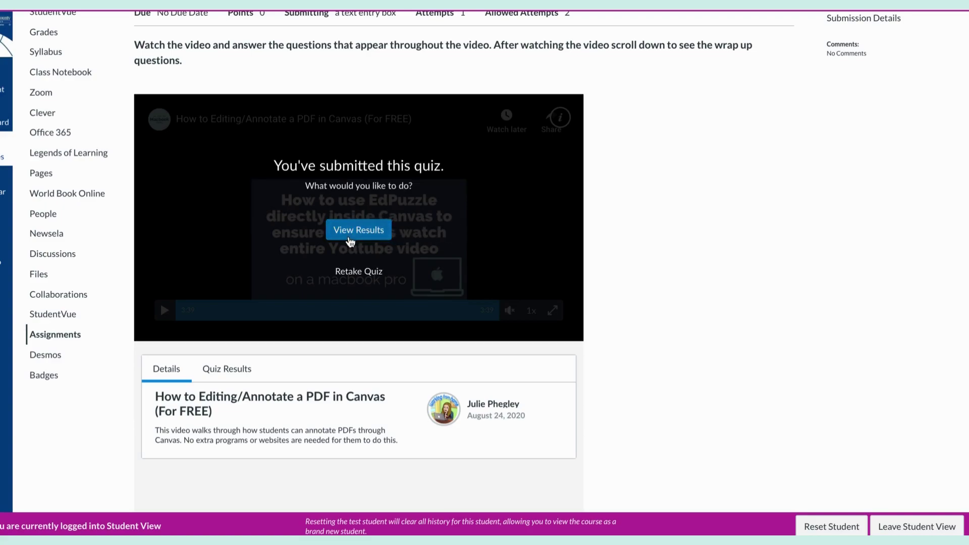
Step: View the submitted quiz's results and examine the score, the answer given and the wrap-up questions
click(351, 239)
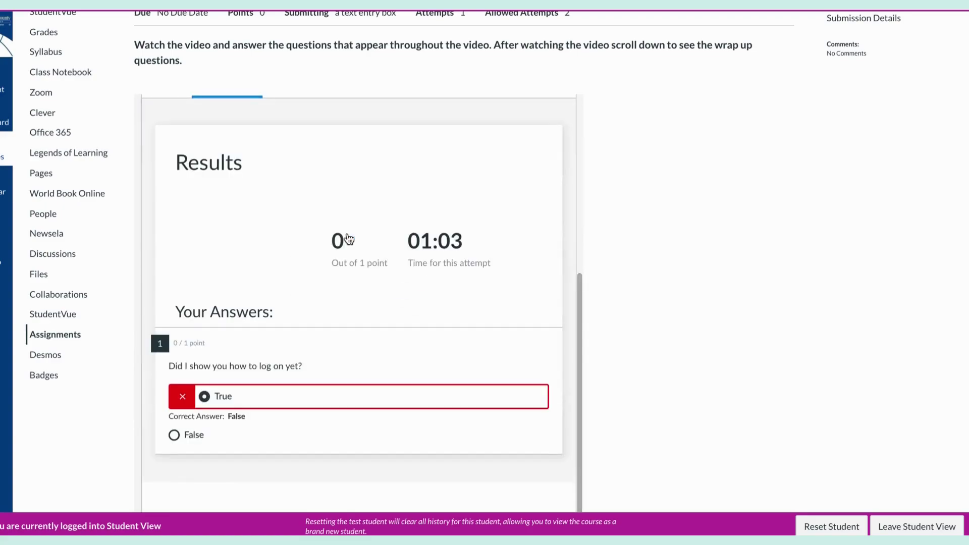
scroll(353, 333, down, 1)
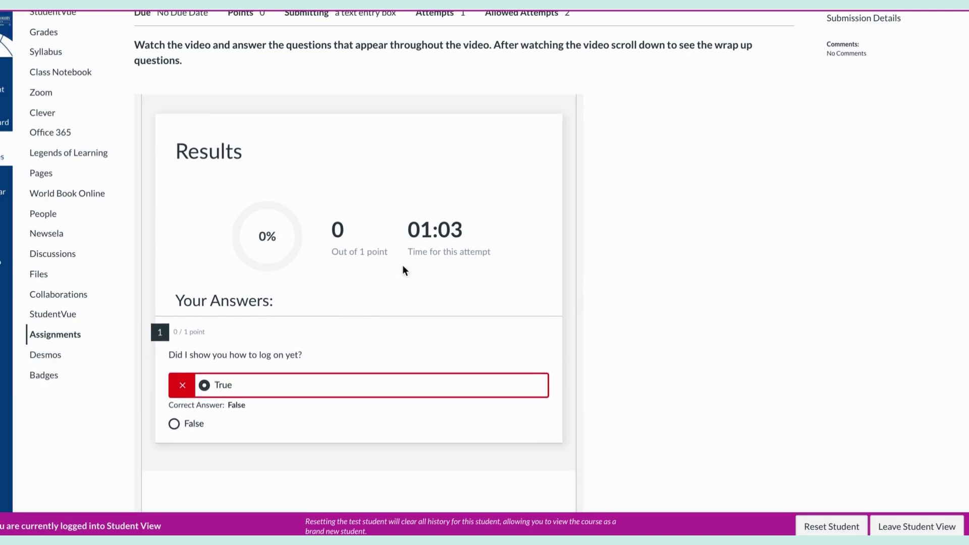
scroll(407, 354, down, 4)
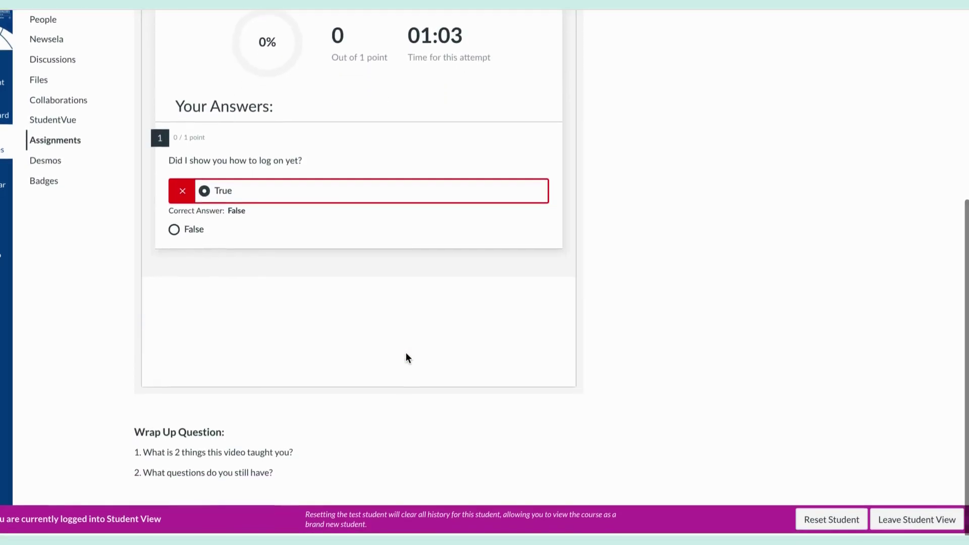
scroll(406, 352, up, 5)
scroll(406, 352, down, 5)
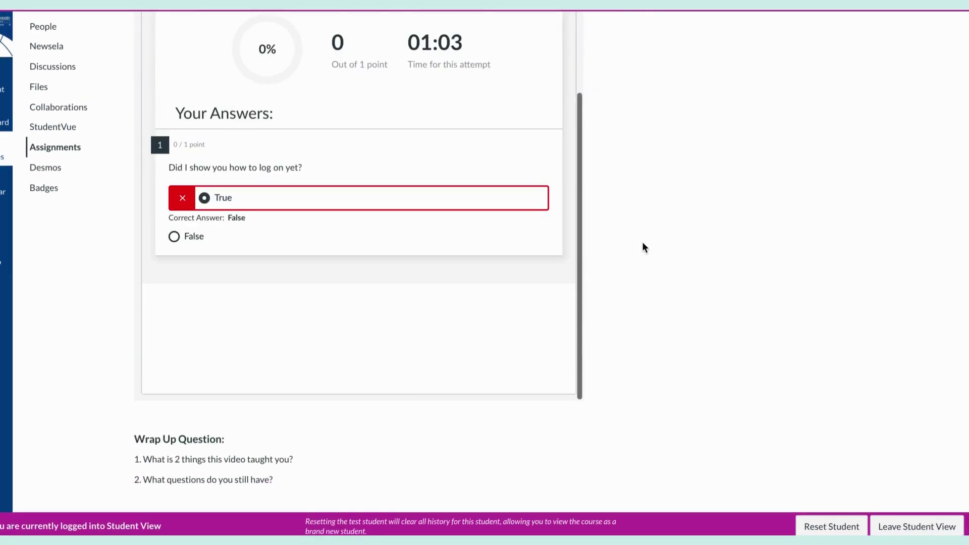
scroll(652, 238, up, 5)
Step: Start a new assignment submission, dismiss the auto-saved content offer, and enter "1. No I learned nothing." as the text entry
click(750, 81)
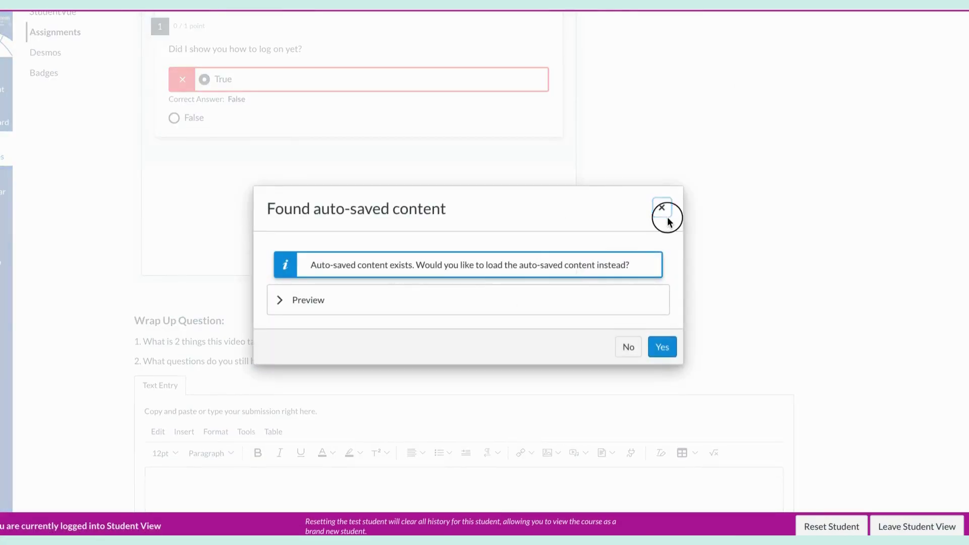
click(665, 215)
scroll(533, 269, down, 2)
click(401, 382)
text(1.)
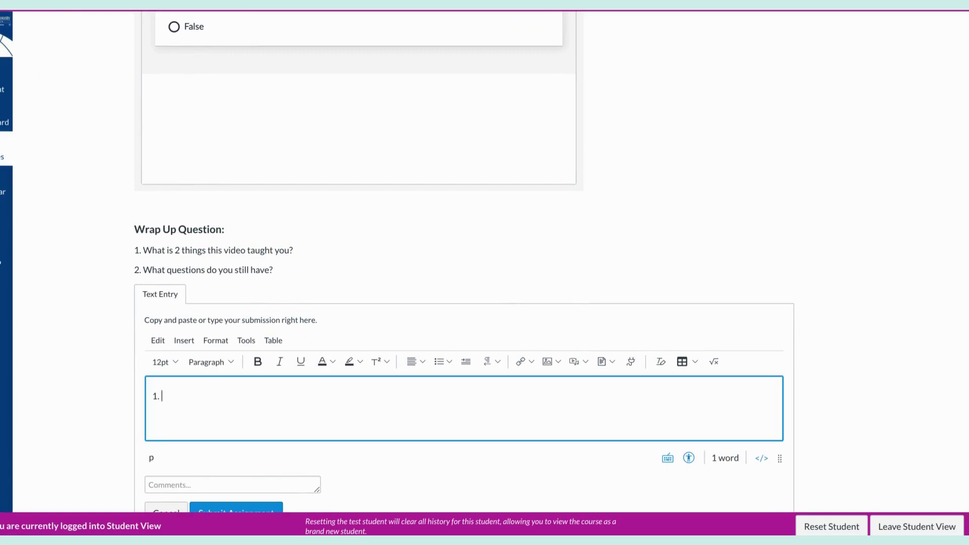
text( No I learned nothing)
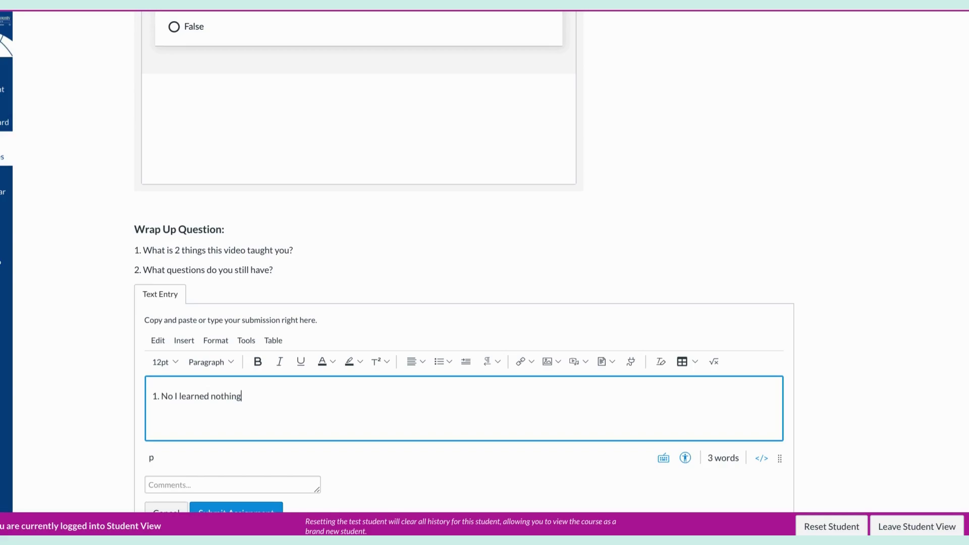
text(.)
Step: Submit the assignment and leave Student View
scroll(521, 339, down, 1)
click(217, 460)
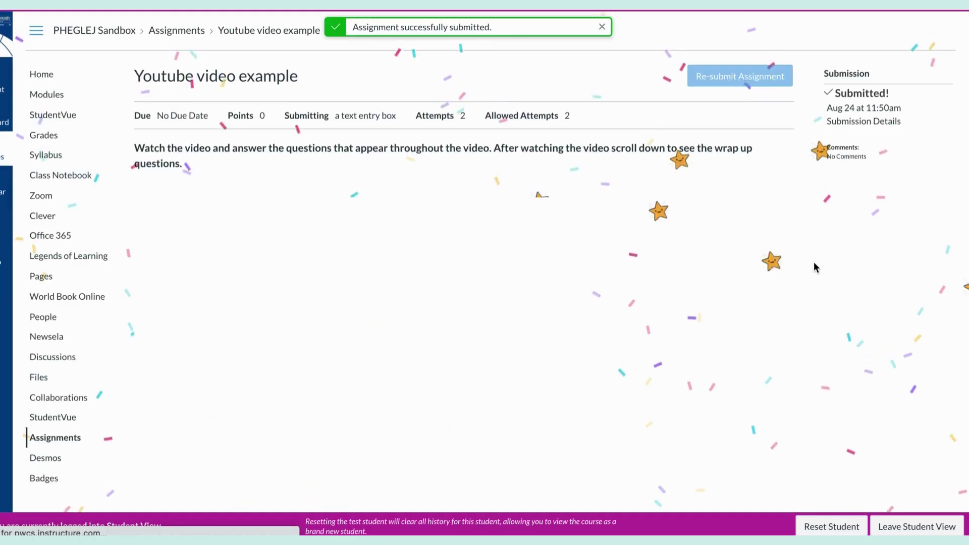
click(914, 527)
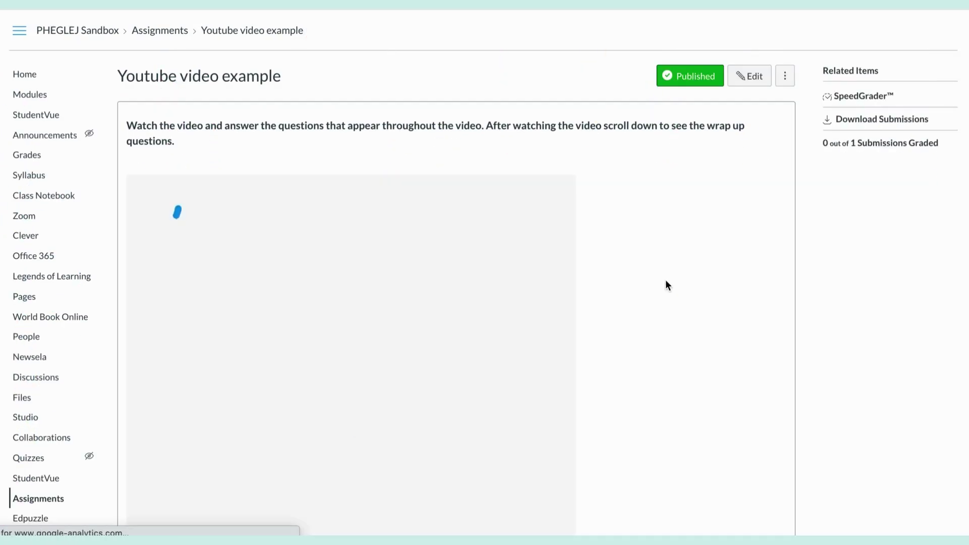
Step: Check the embedded video's Insights for each Test Student to see which parts were watched
click(204, 460)
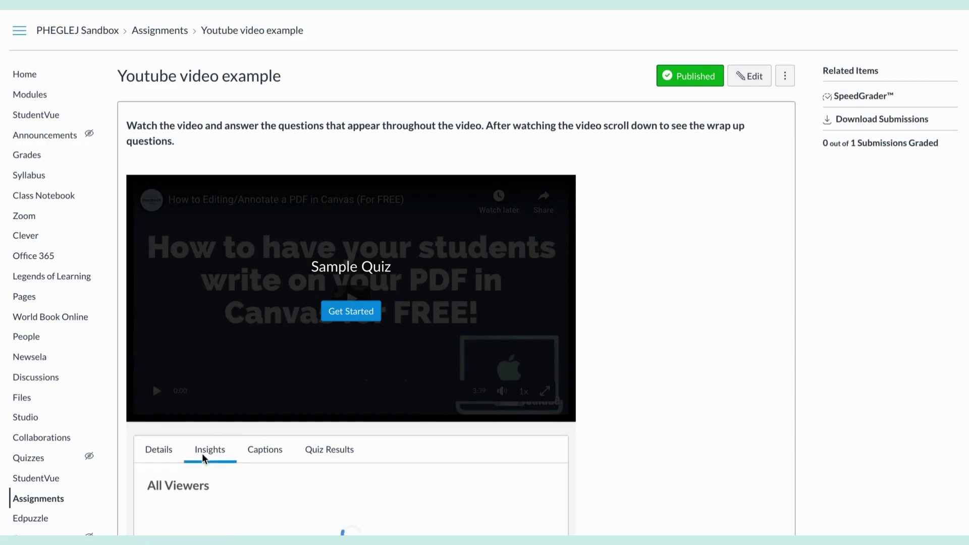
scroll(268, 437, down, 3)
click(227, 462)
click(268, 468)
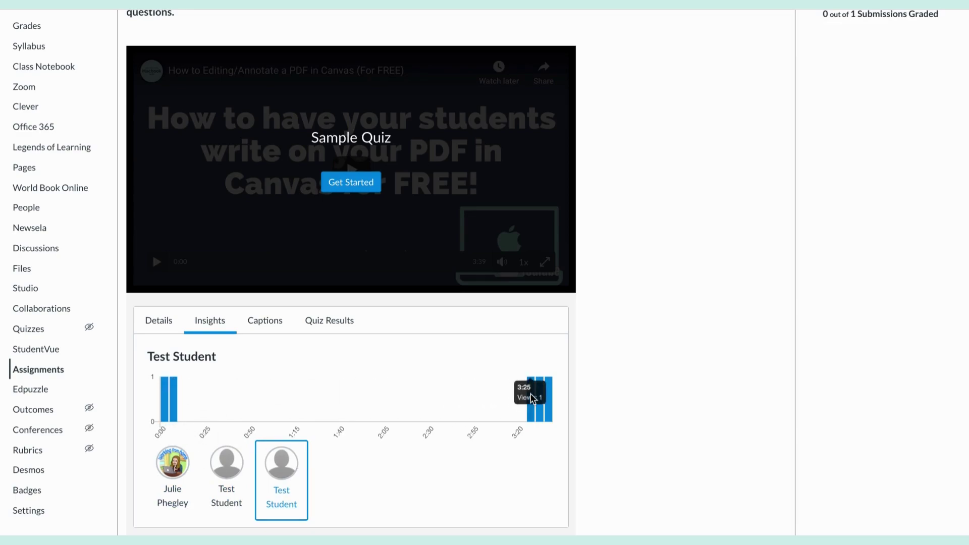
mouse_move(534, 406)
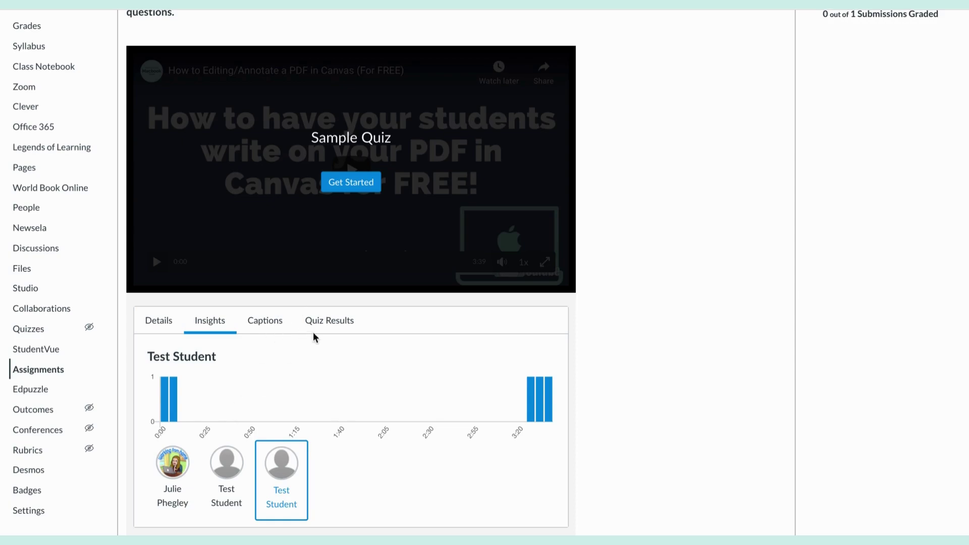
Step: Show the Student Results quiz report and examine the Test Student's attempt in detail
click(347, 331)
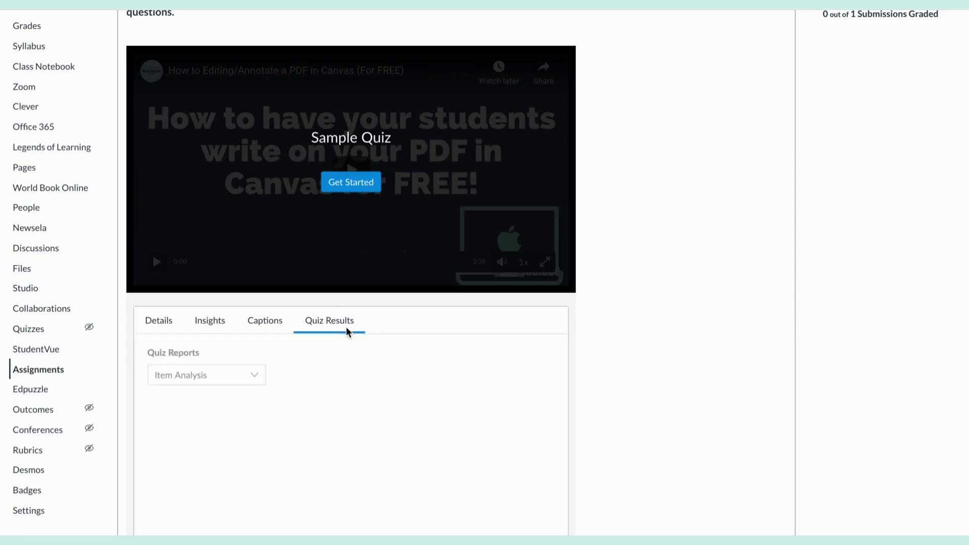
click(251, 376)
click(243, 414)
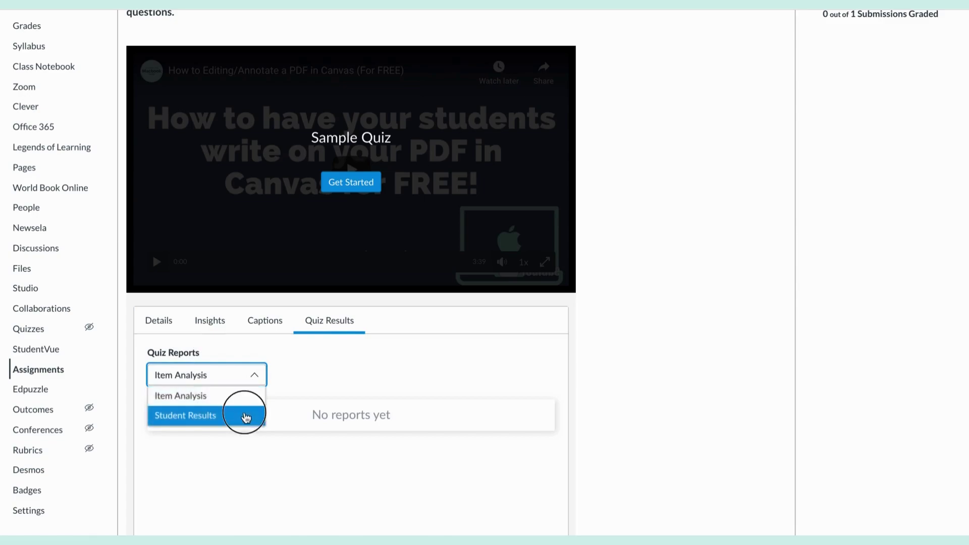
click(298, 448)
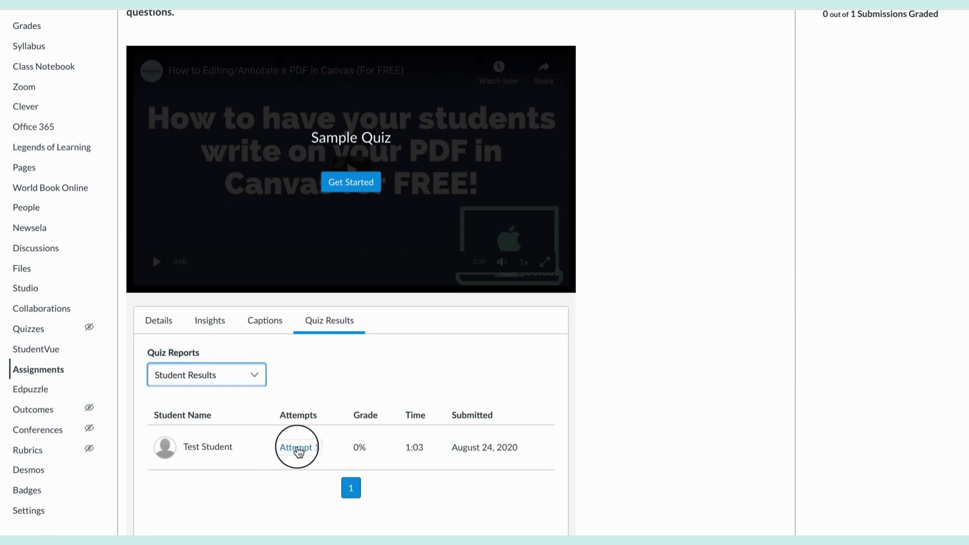
scroll(346, 407, down, 4)
scroll(345, 411, up, 4)
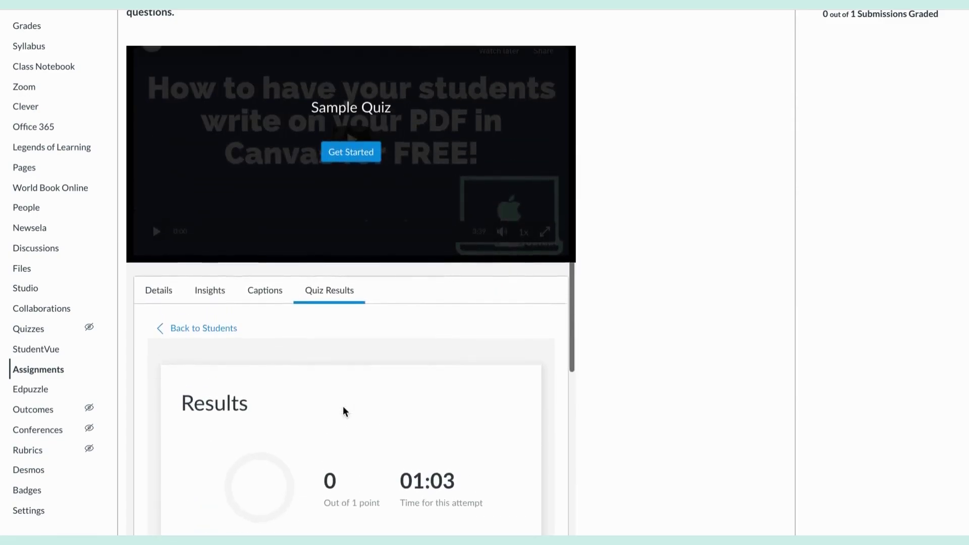
Step: Look through all caption upload languages for the video and open the English caption file chooser without uploading a file
click(273, 322)
click(398, 386)
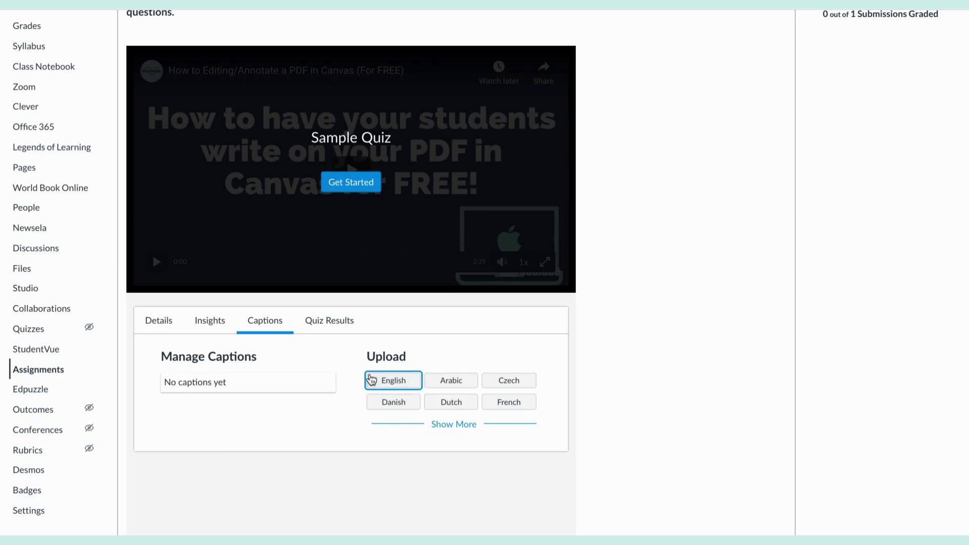
click(441, 424)
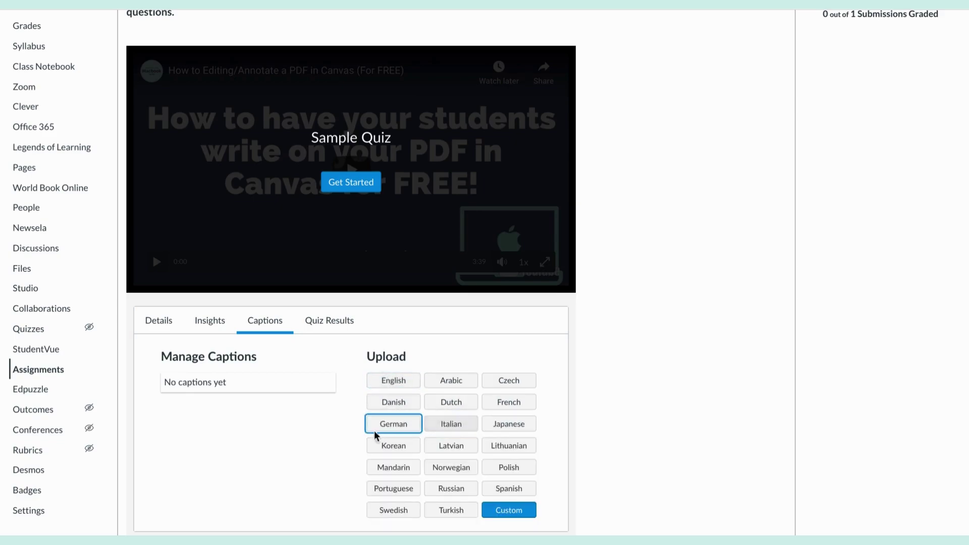
click(385, 381)
click(662, 470)
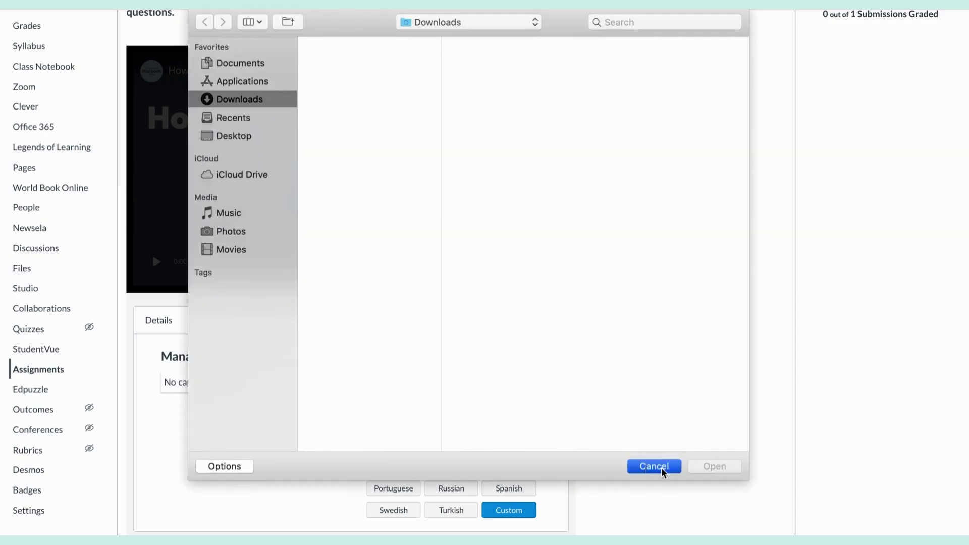
Step: Reload the assignment page and open the student's submission in SpeedGrader
scroll(574, 422, down, 5)
scroll(573, 422, up, 1)
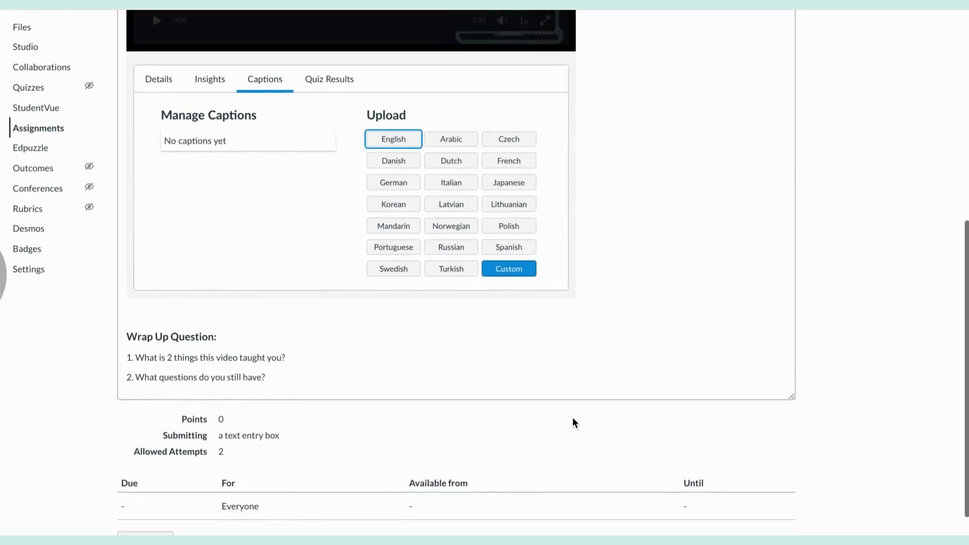
key(super+r)
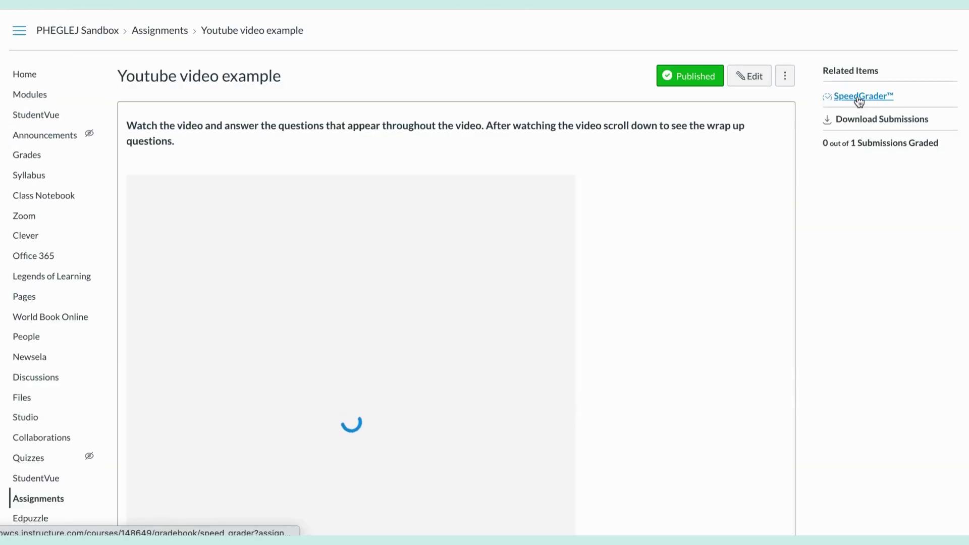
click(859, 100)
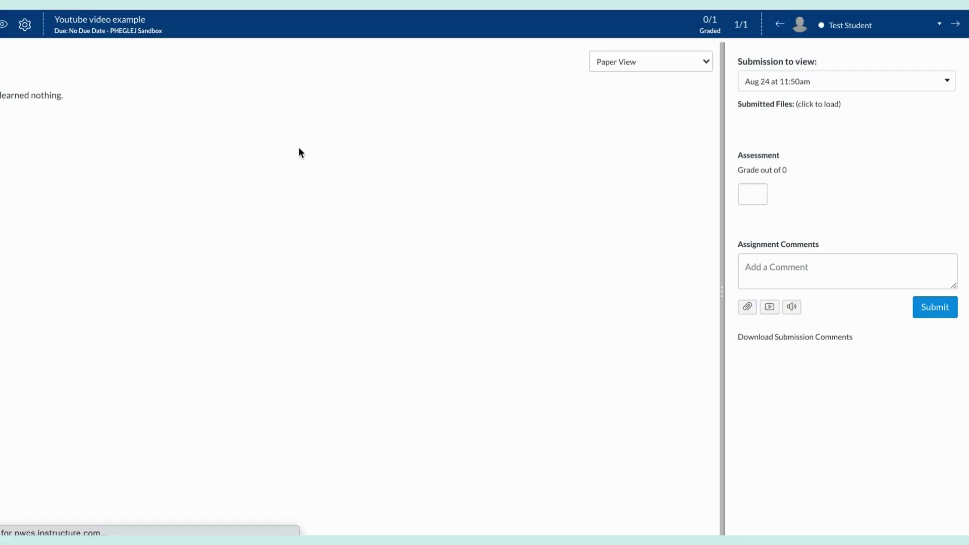